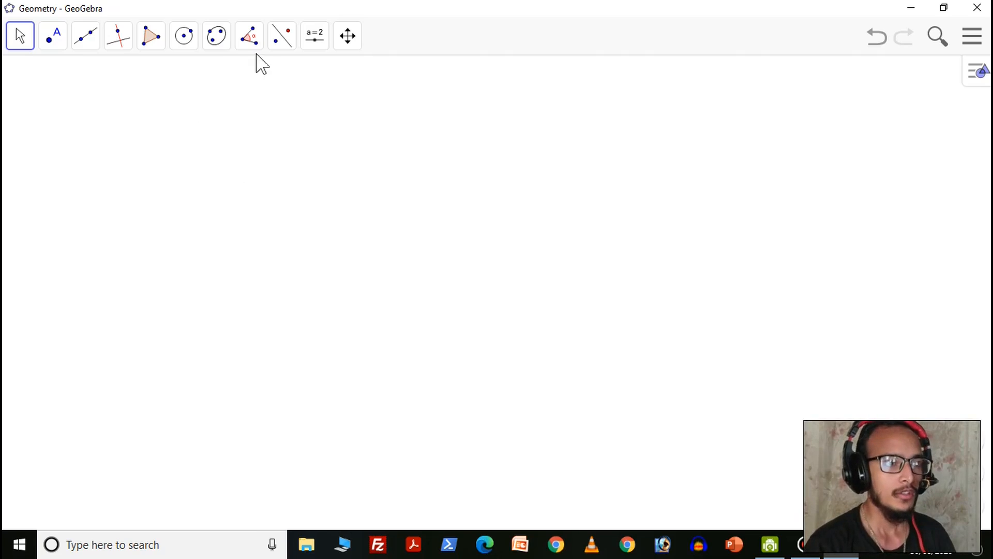
# Step: Start a text at the canvas's upper left reading "Orthocenter of a triangle is the point where all three altitudes of the triangle intersect."
pyautogui.click(314, 37)
pyautogui.click(334, 110)
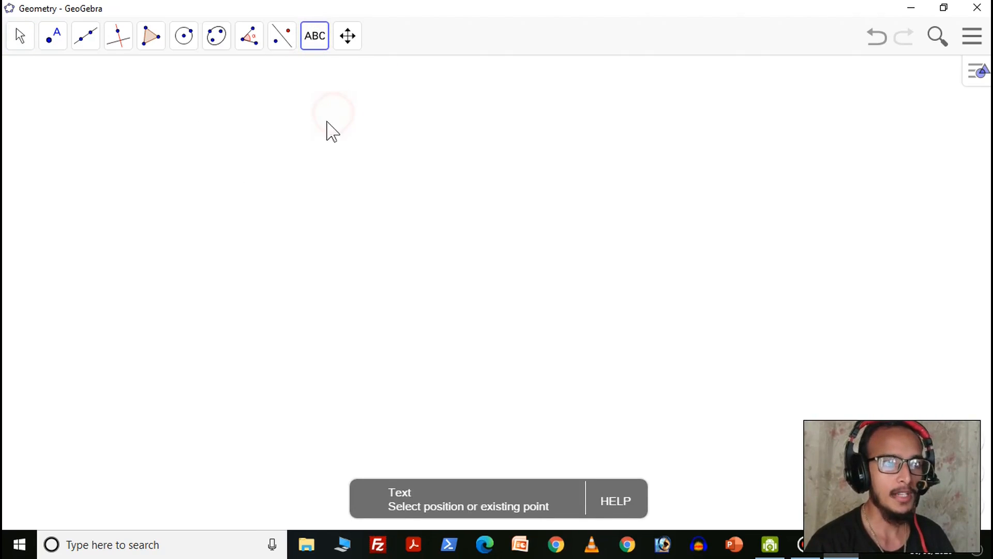
pyautogui.click(225, 216)
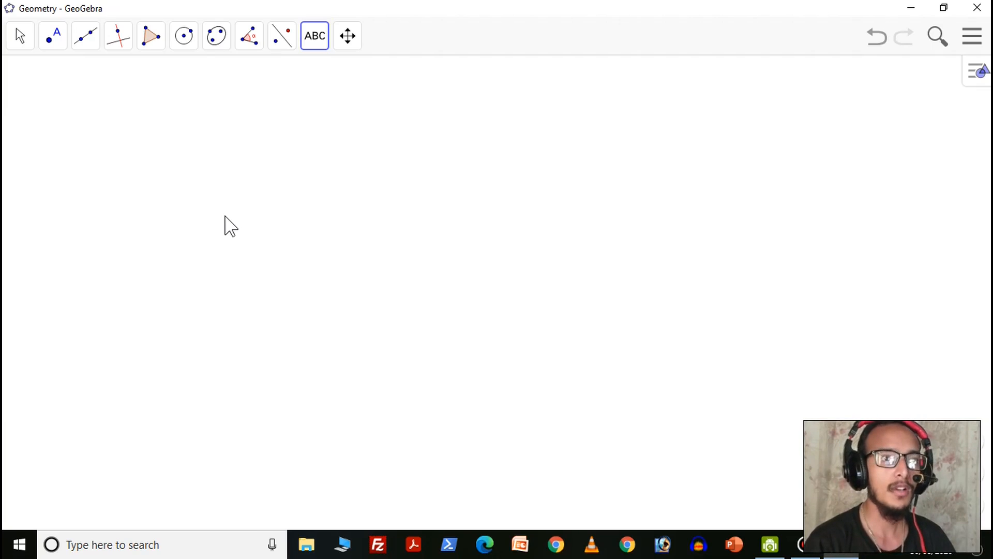
pyautogui.click(320, 42)
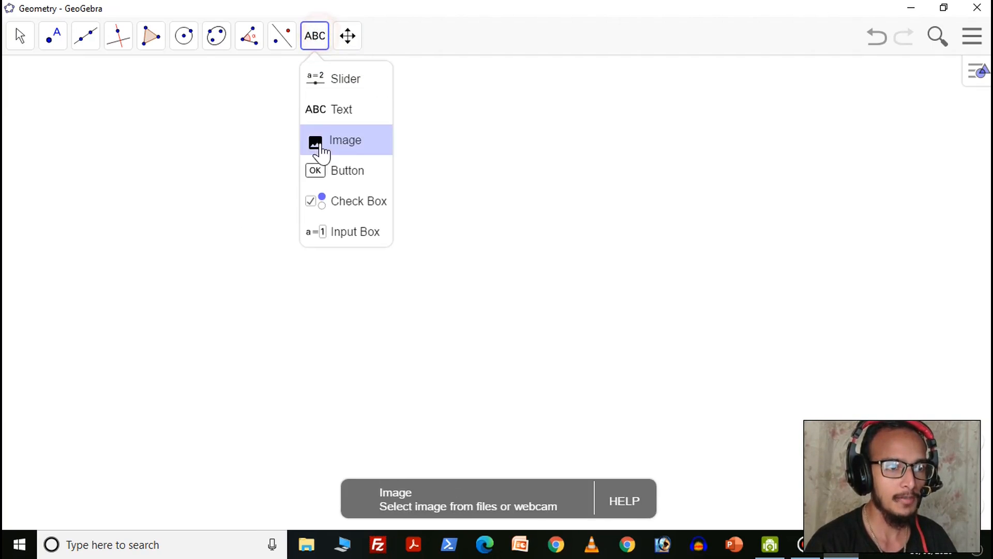
pyautogui.click(331, 109)
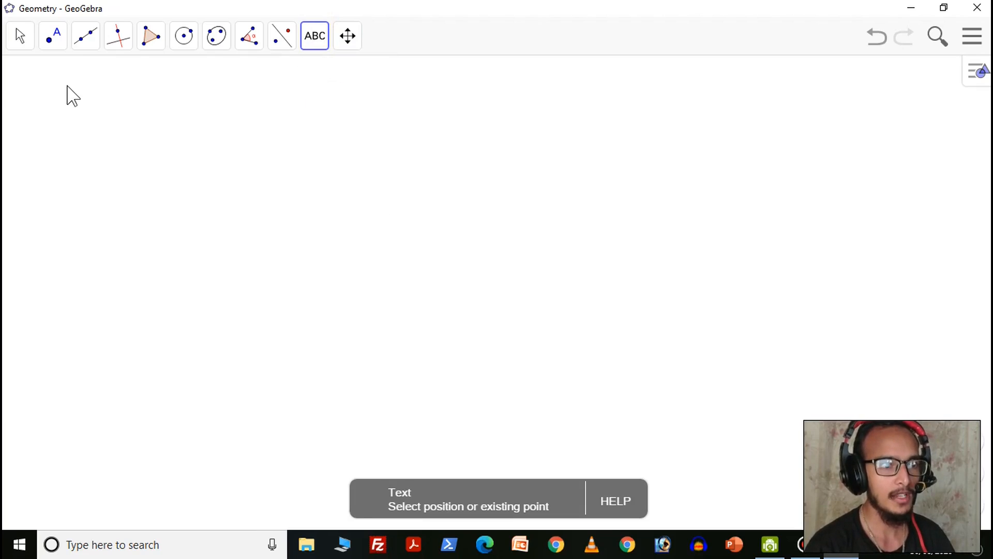
pyautogui.click(39, 109)
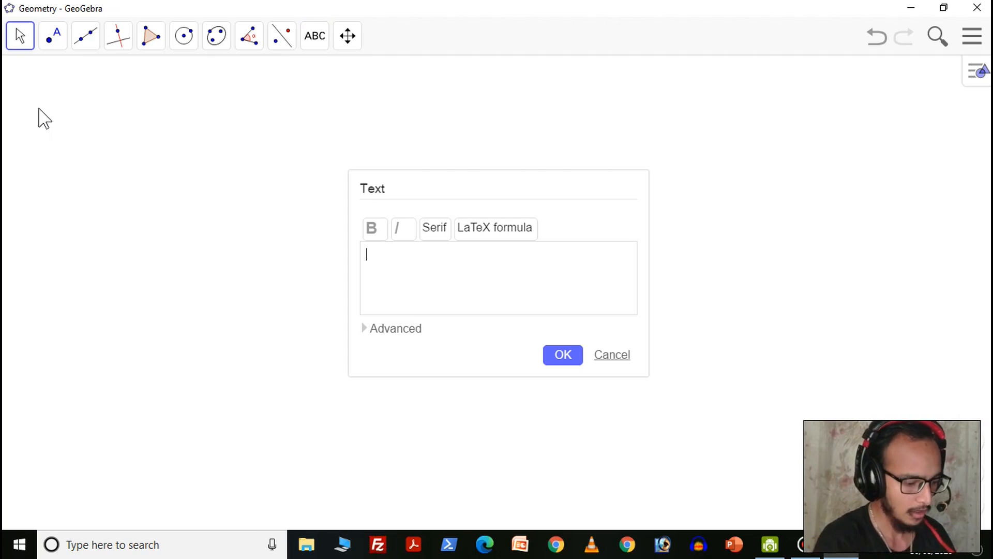
pyautogui.write('Oth')
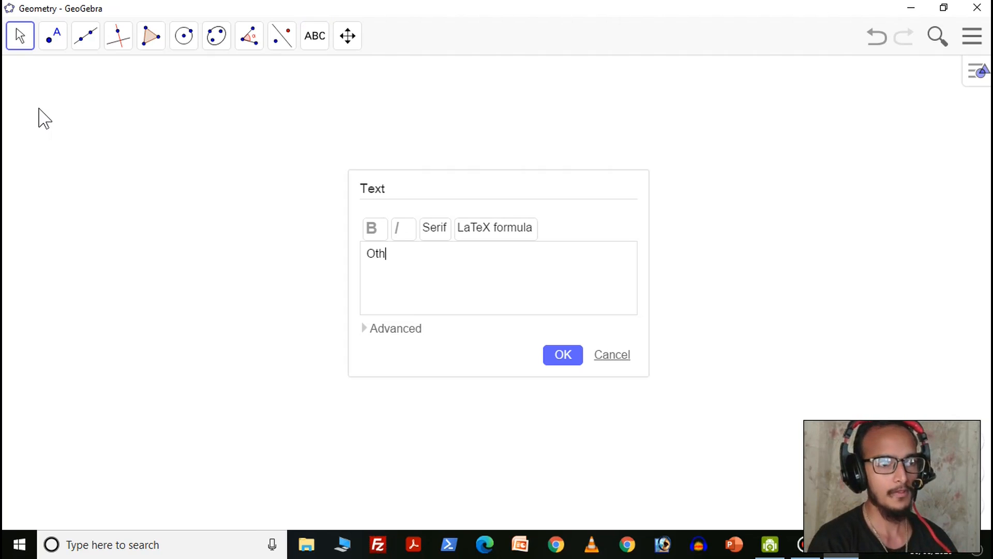
pyautogui.press('BackSpace')
pyautogui.press('BackSpace')
pyautogui.write('rto')
pyautogui.press('BackSpace')
pyautogui.press('BackSpace')
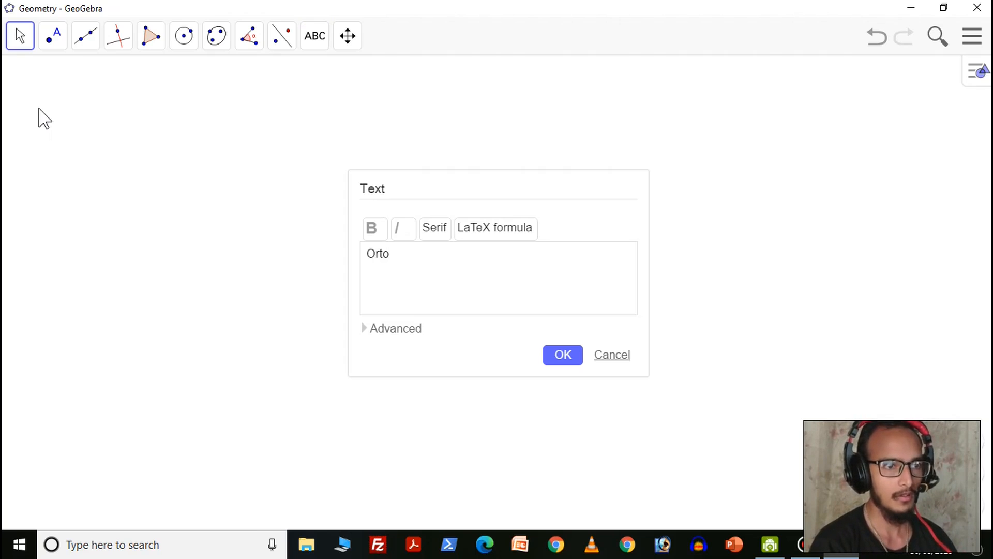
pyautogui.write('thocenter o')
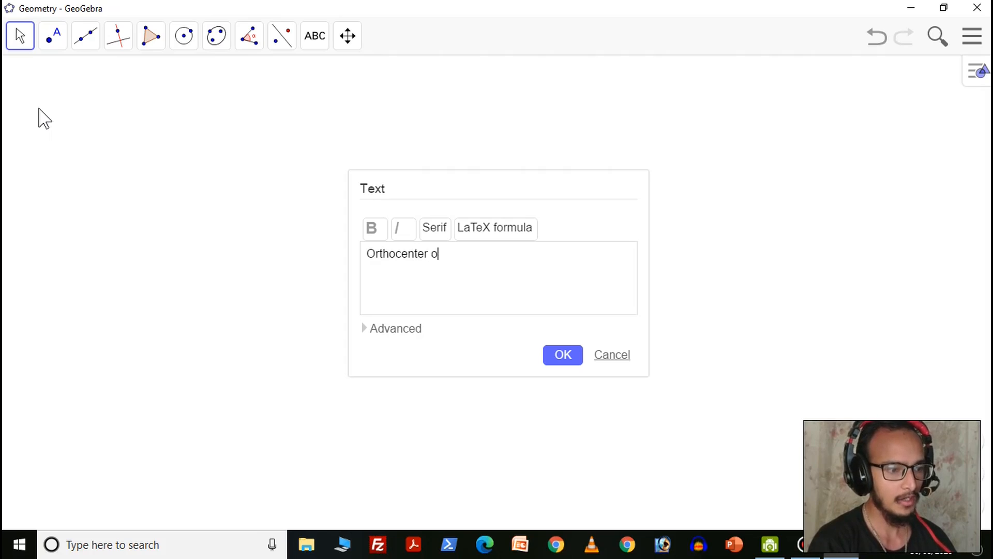
pyautogui.press('BackSpace')
pyautogui.write('of a ')
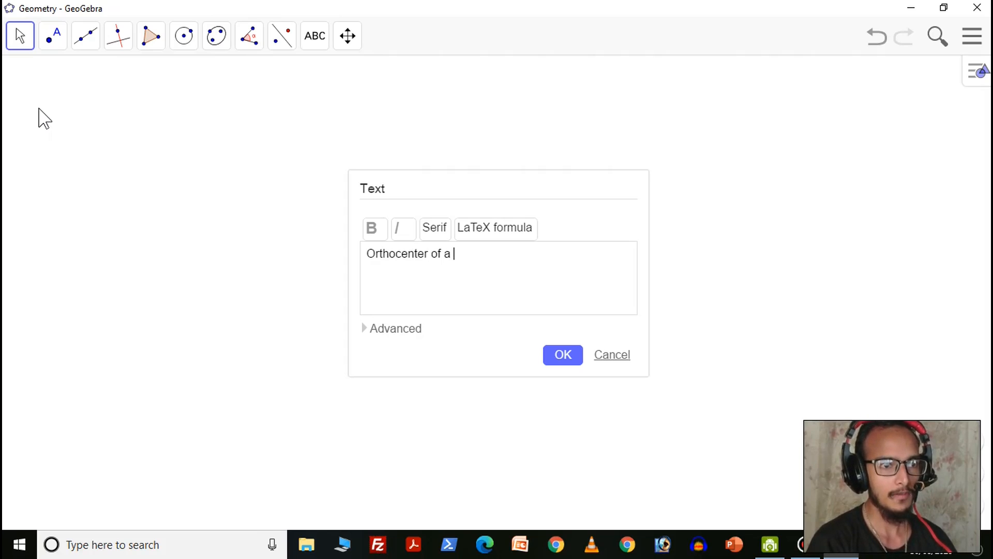
pyautogui.write('triangle ')
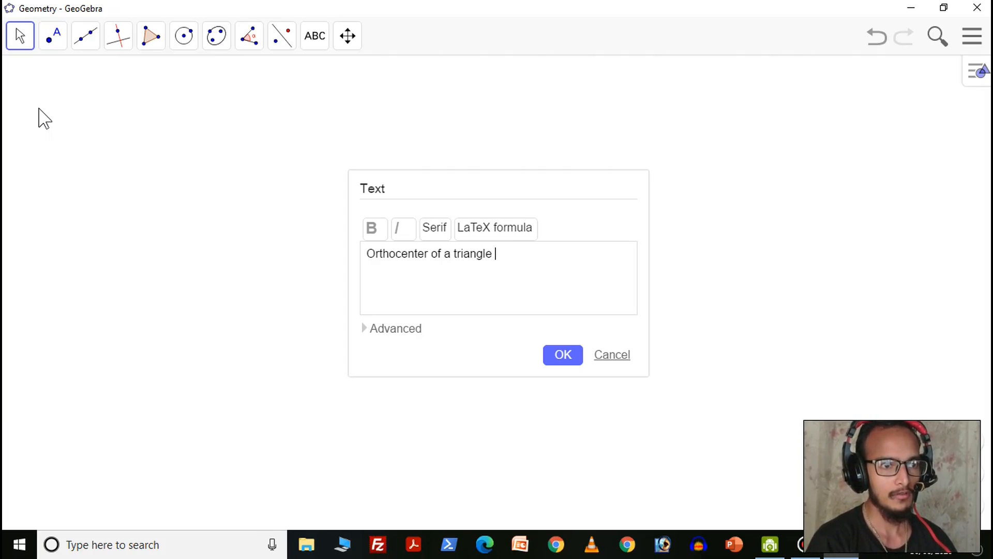
pyautogui.write('is the poi')
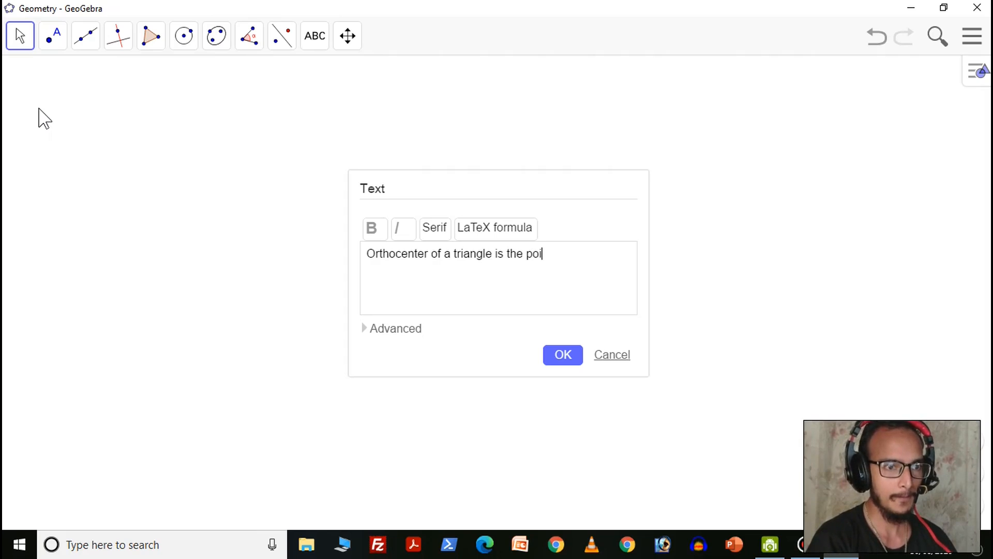
pyautogui.write('nt where')
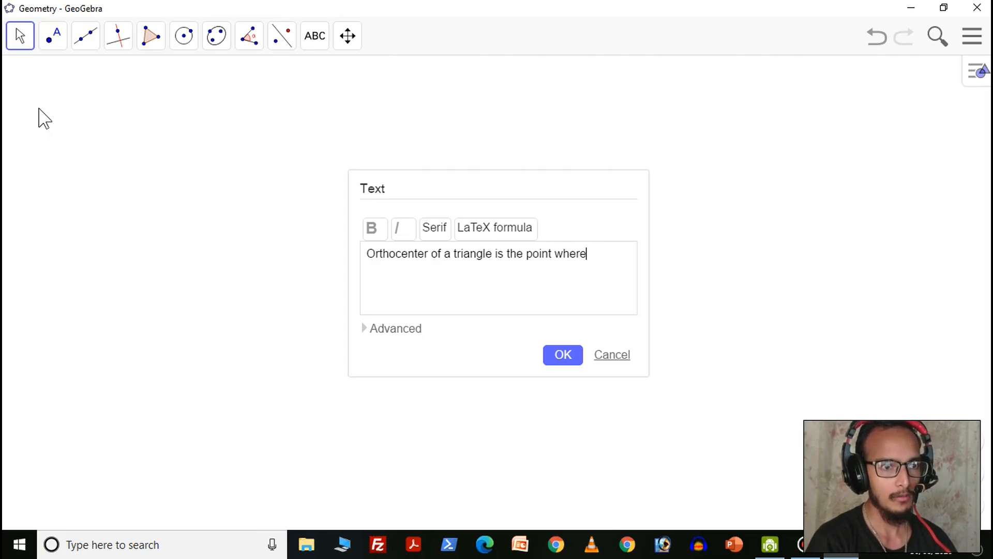
pyautogui.write(' all the')
pyautogui.press('BackSpace')
pyautogui.press('BackSpace')
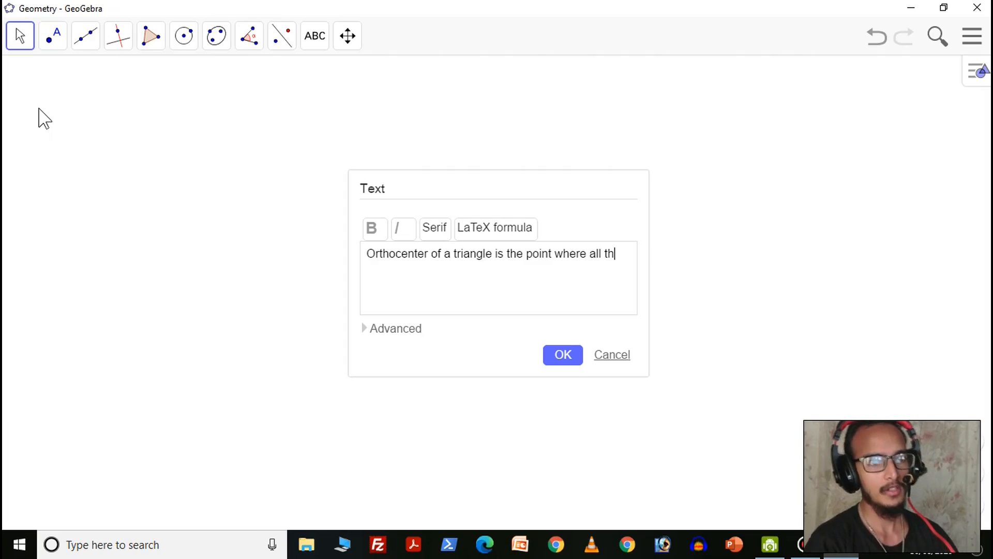
pyautogui.write('hre')
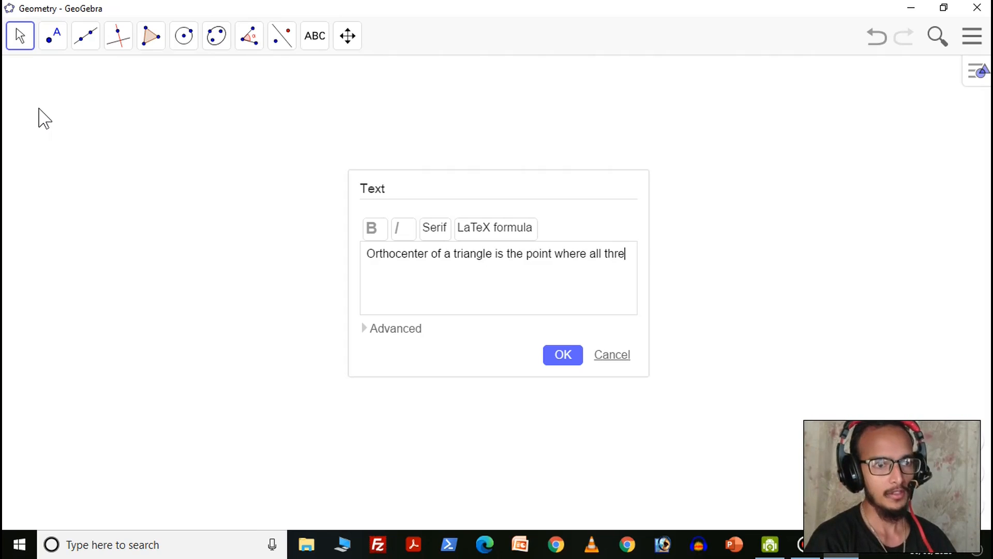
pyautogui.write('e altit')
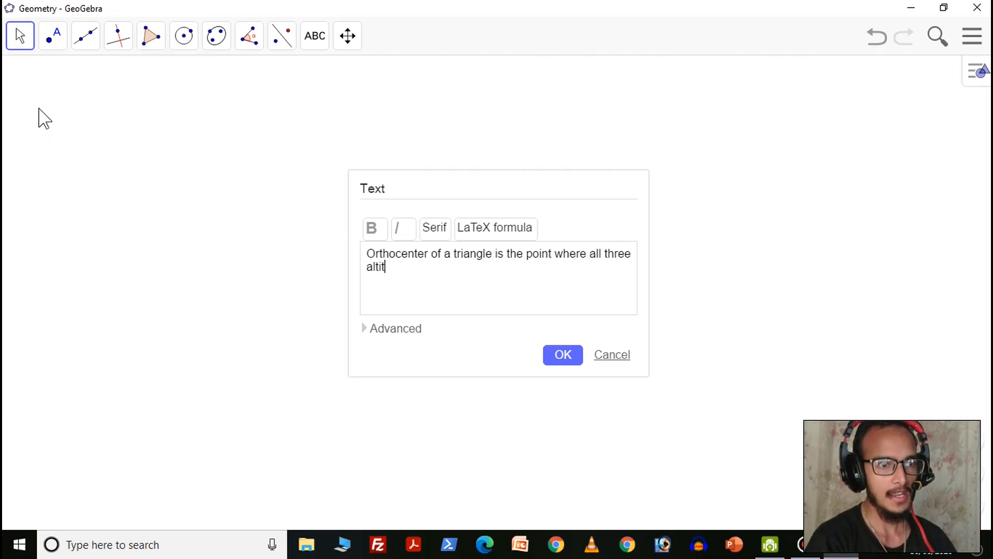
pyautogui.write('udes of')
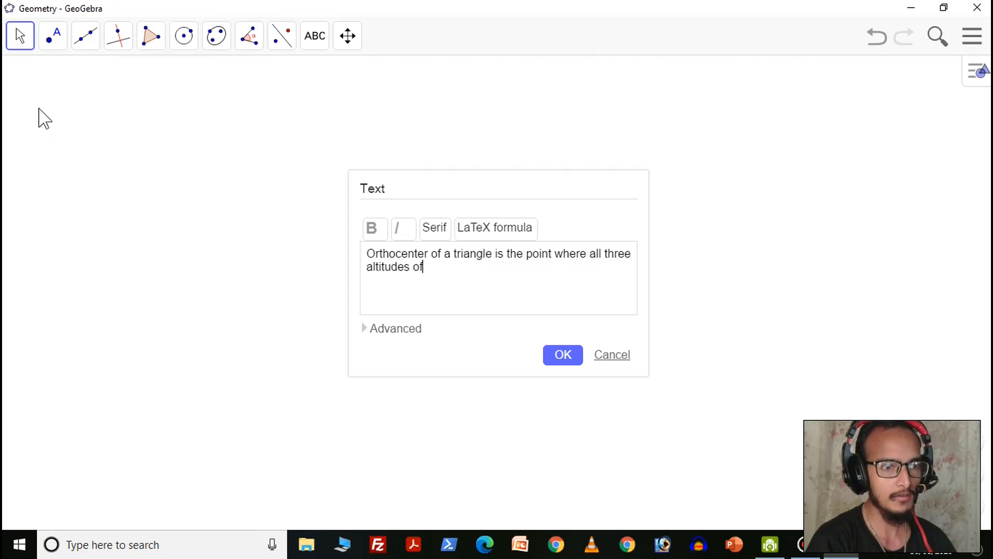
pyautogui.write(' the triag')
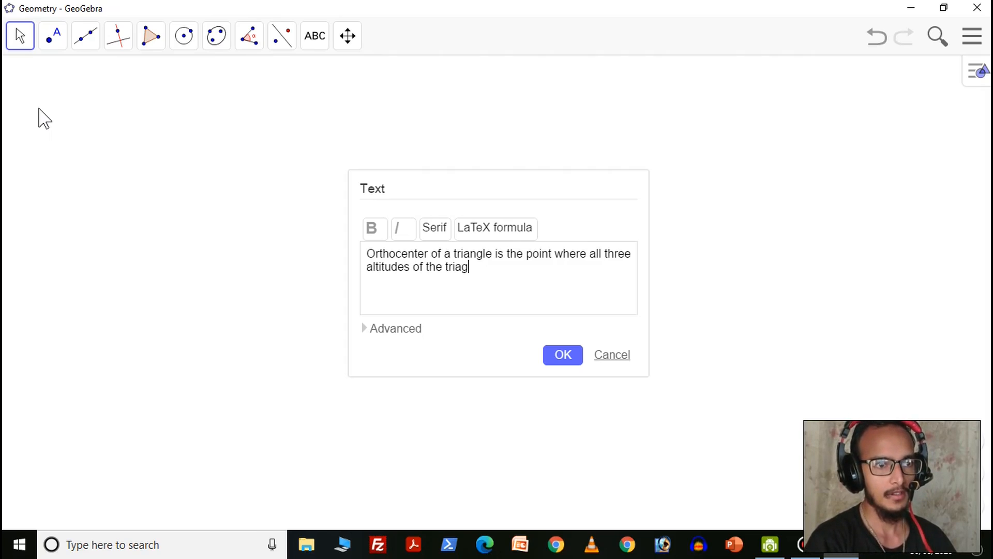
pyautogui.press('BackSpace')
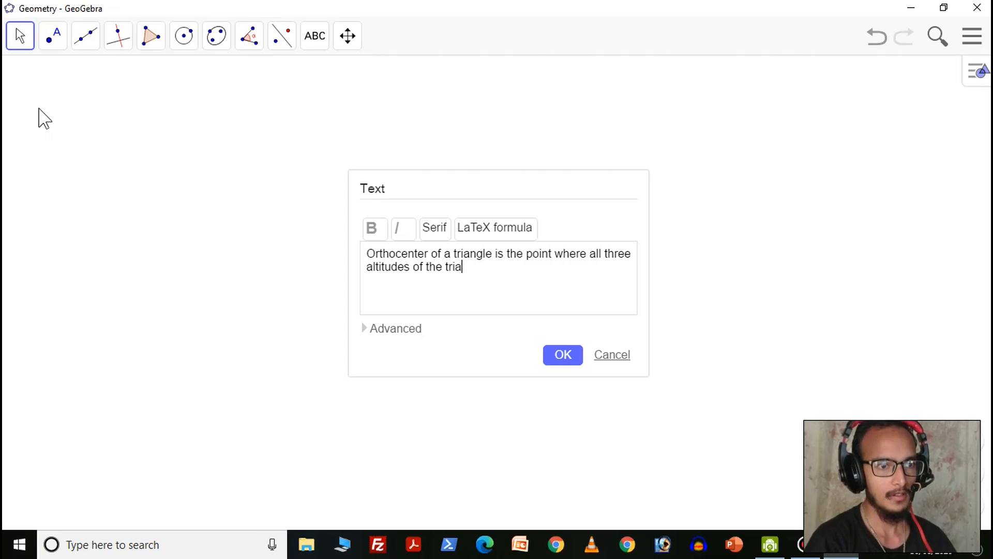
pyautogui.write('ngle inte')
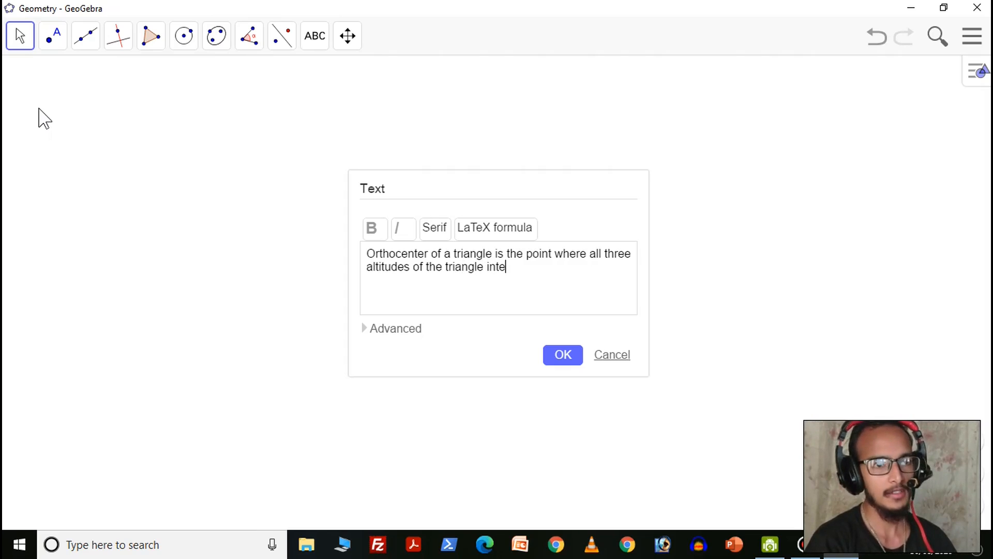
pyautogui.write('rsect. ')
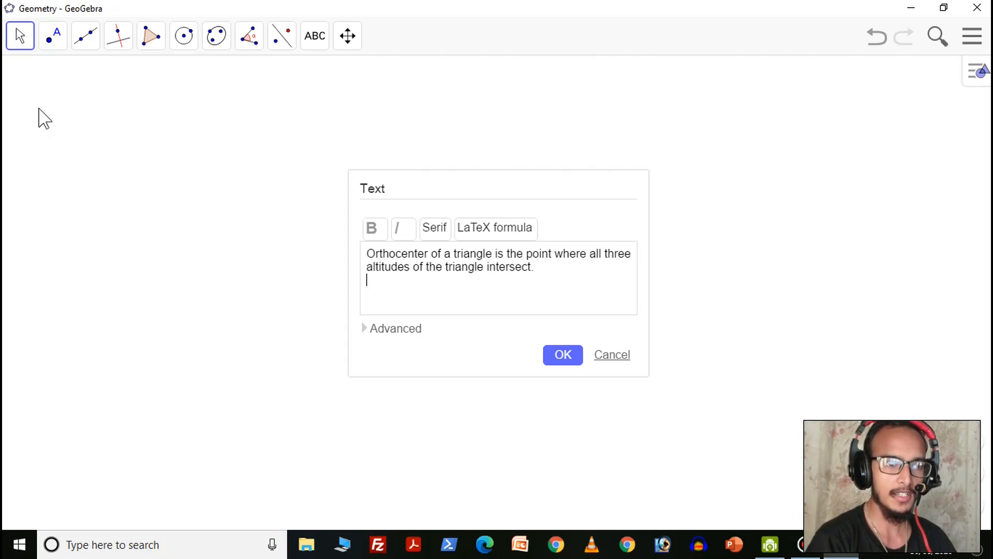
# Step: Add a second line to the text: "Altitude is the line which passes through a vertex of a triangle and is perpendicular to the opposite side."
pyautogui.write('Altitude')
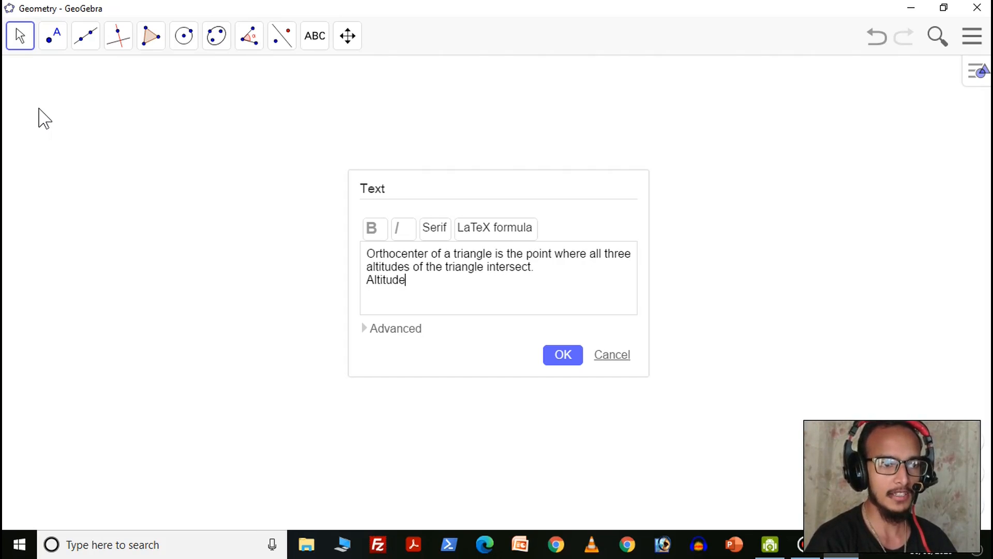
pyautogui.write(' is the p')
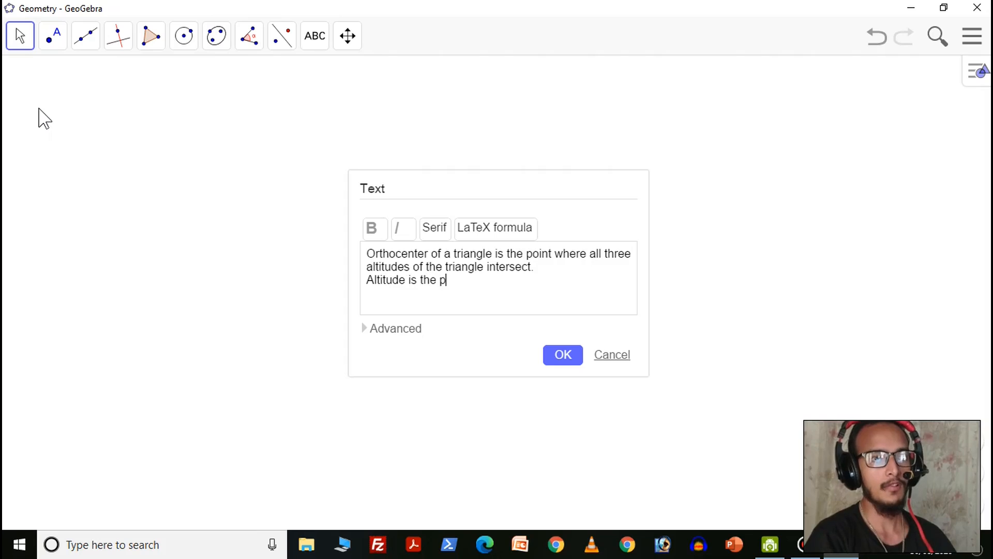
pyautogui.write('oi')
pyautogui.press('BackSpace')
pyautogui.press('BackSpace')
pyautogui.press('BackSpace')
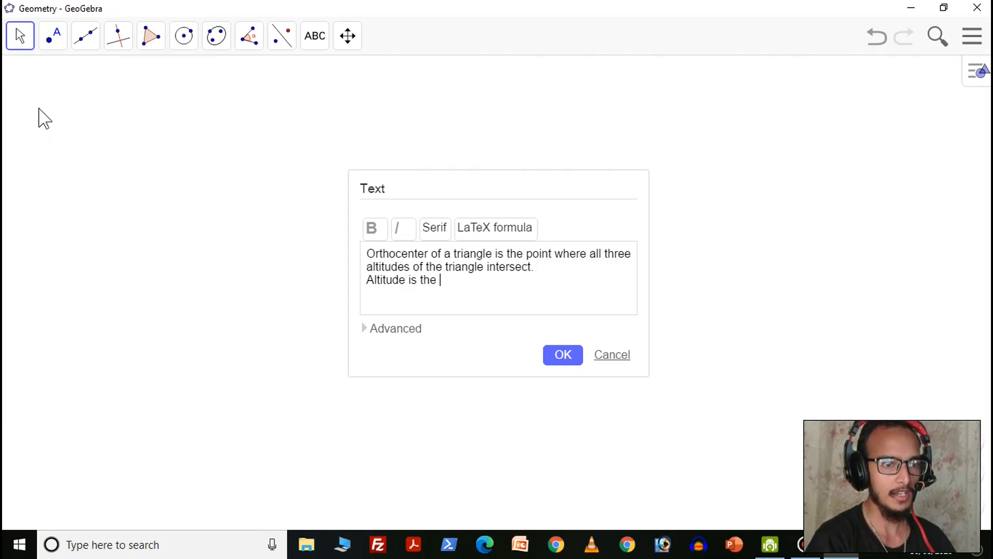
pyautogui.write('line w')
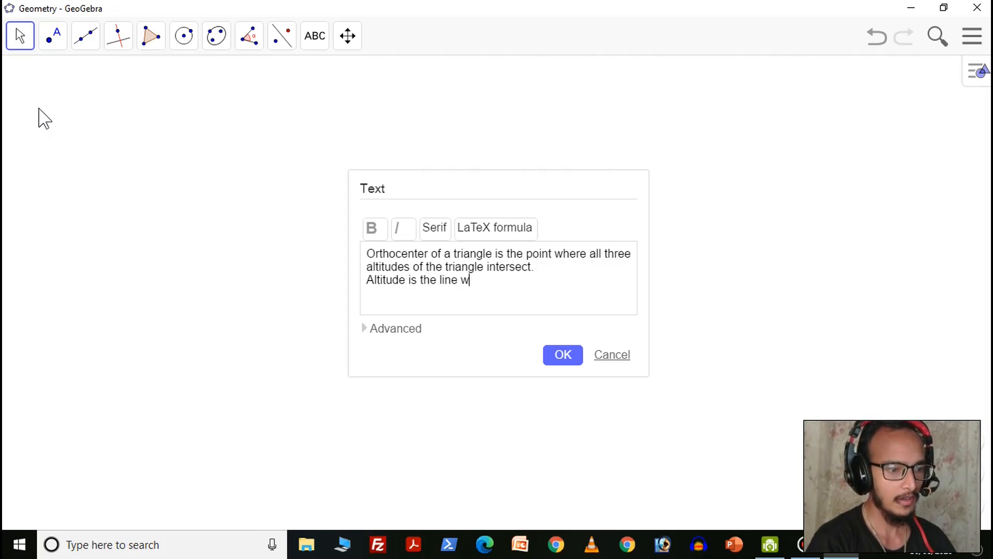
pyautogui.write('hich pa')
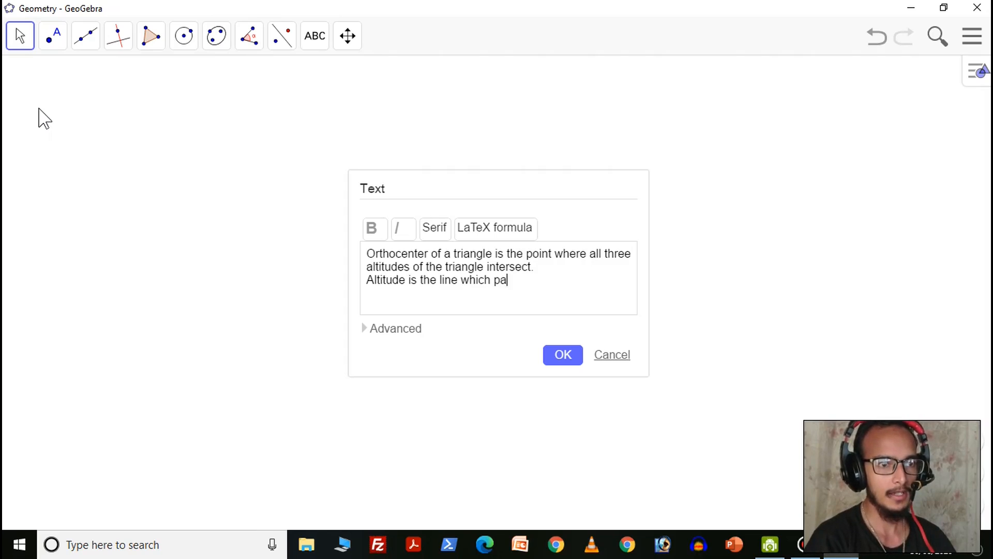
pyautogui.write('sses through')
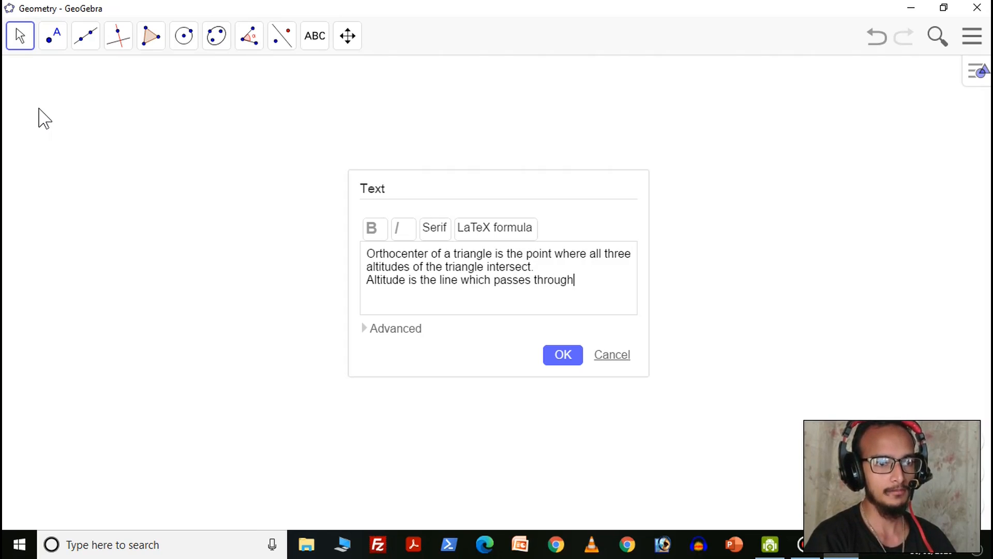
pyautogui.write(' a ')
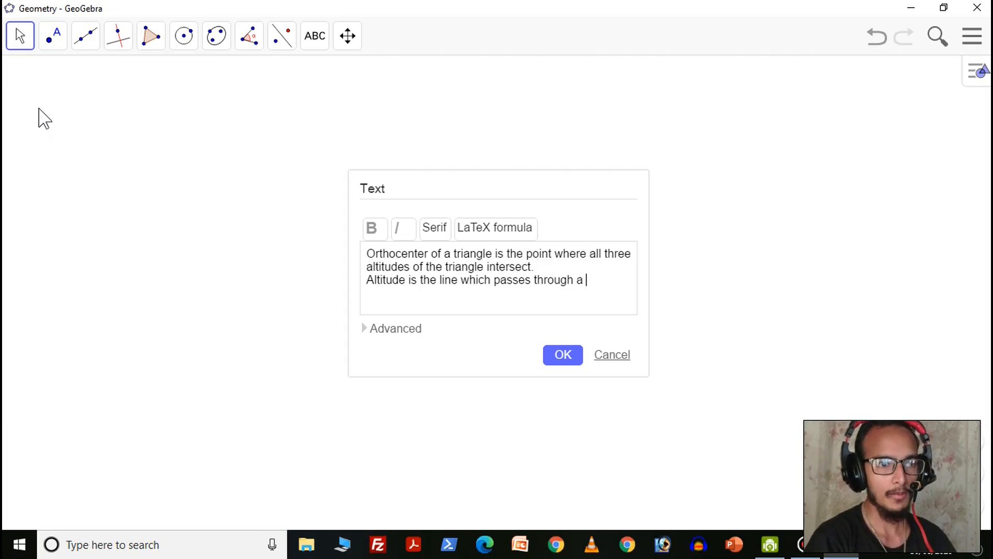
pyautogui.write('vertex of')
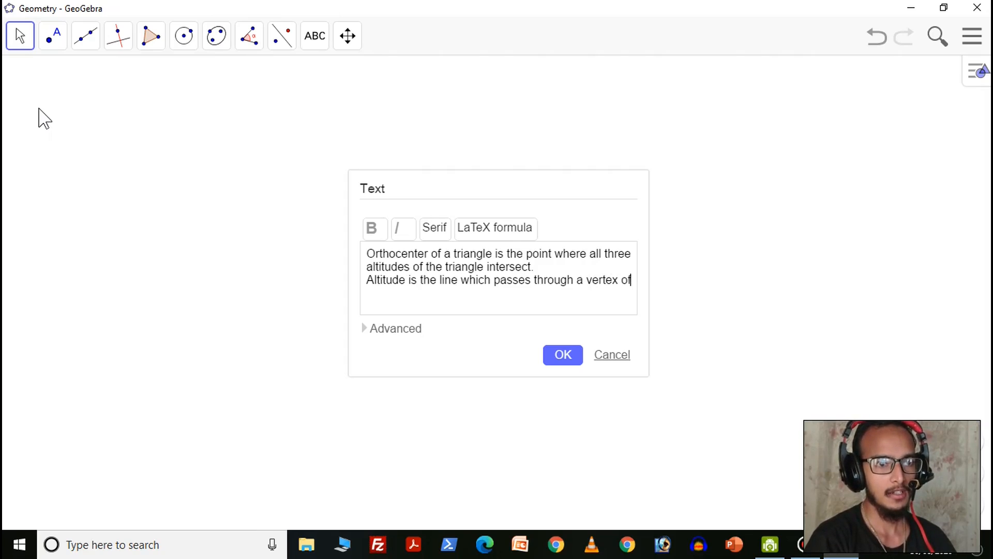
pyautogui.write(' a tria')
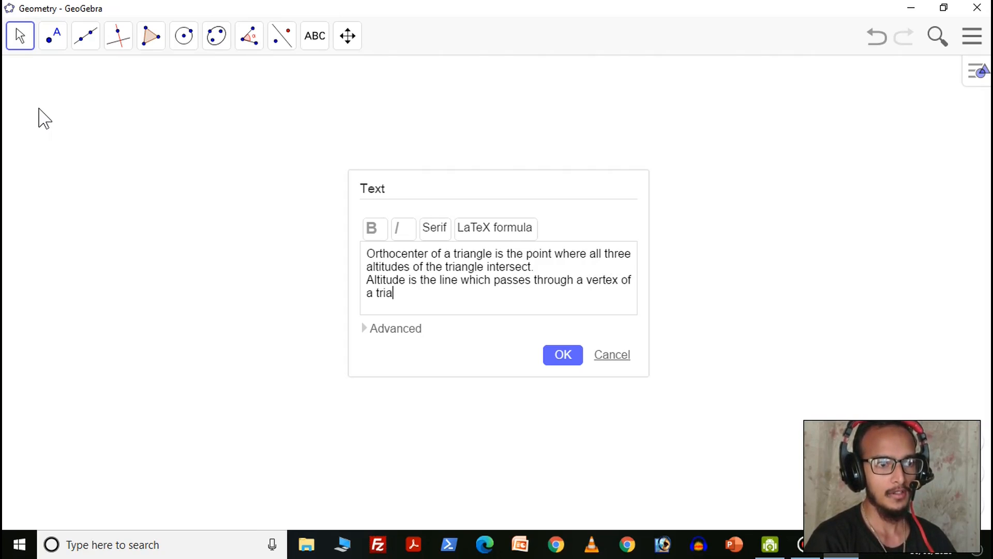
pyautogui.write('ngle and')
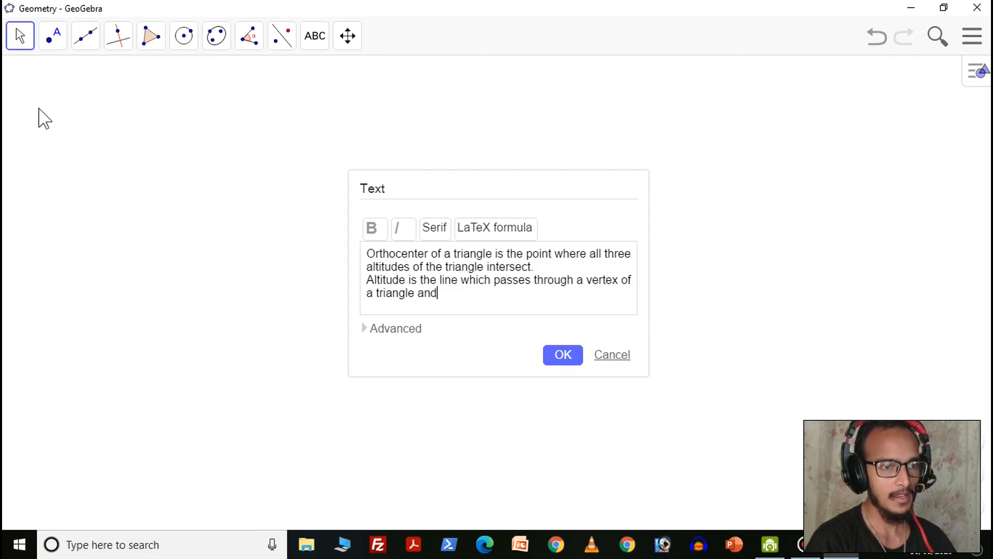
pyautogui.write(' is perp')
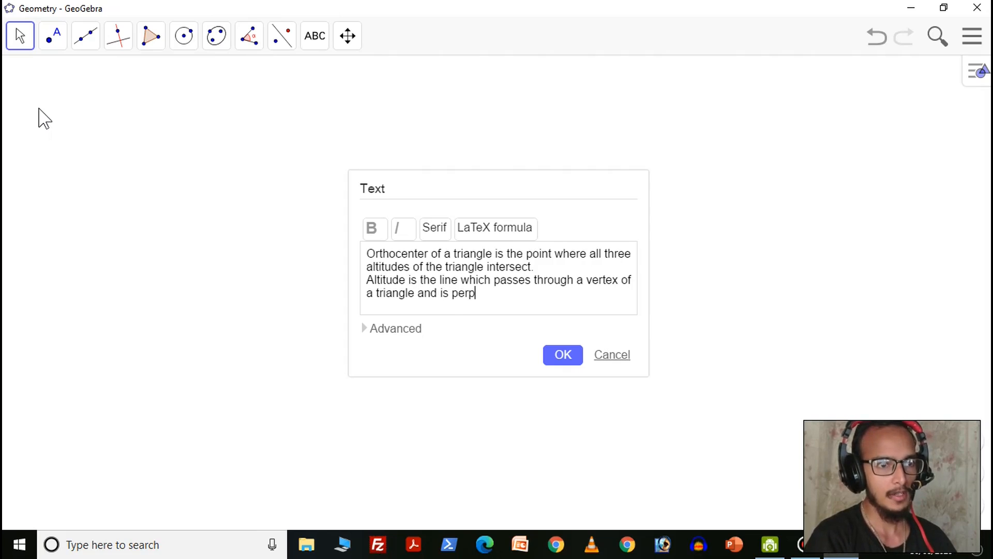
pyautogui.write('endicula')
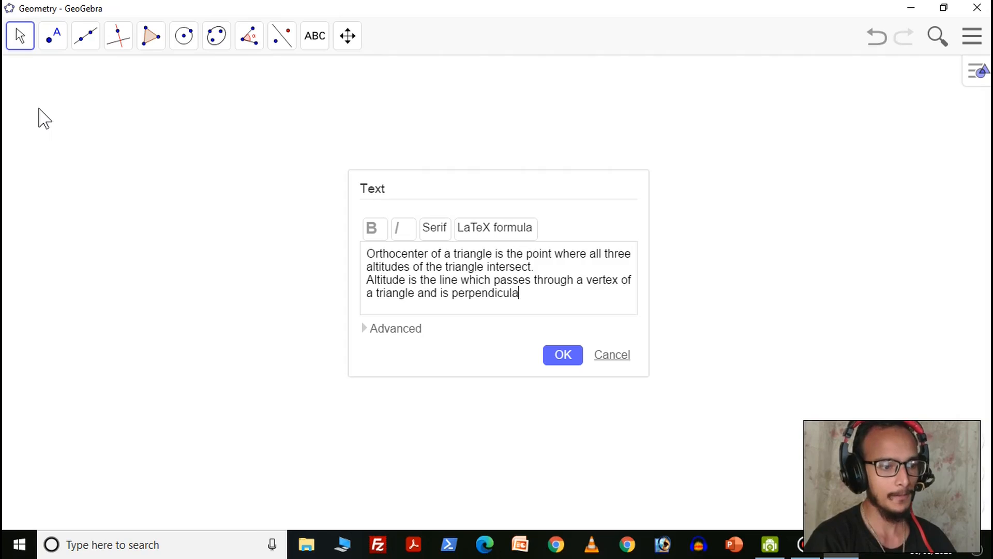
pyautogui.write('r to the o')
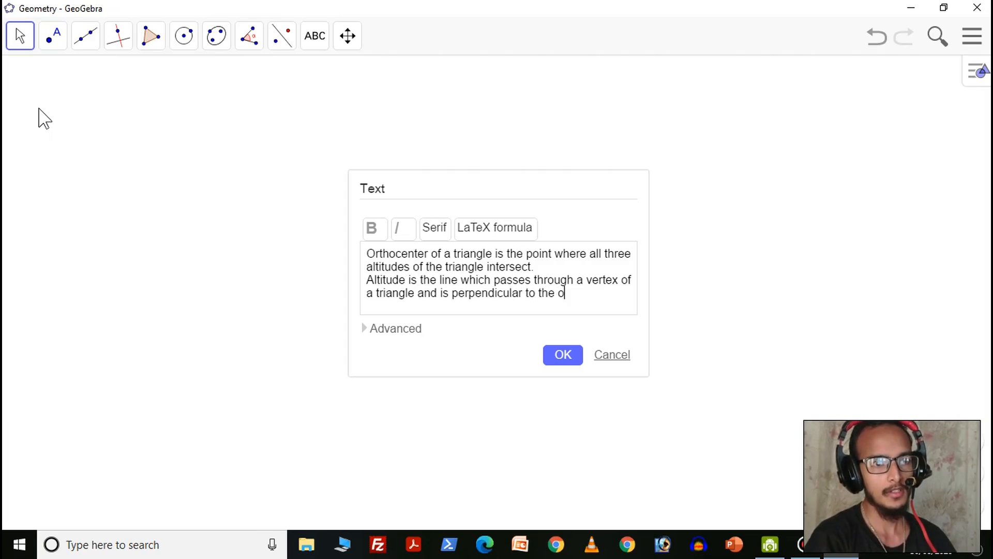
pyautogui.write('pposite ')
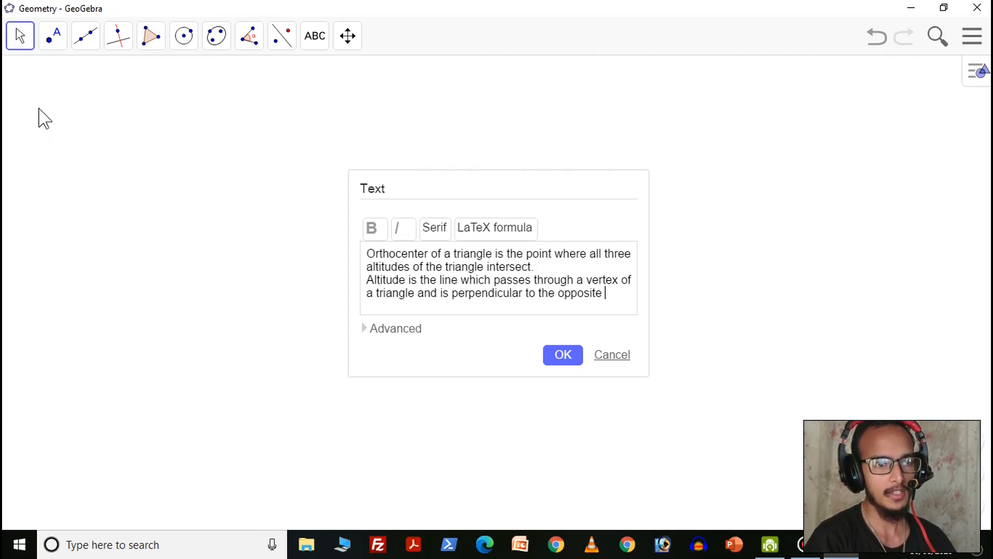
pyautogui.write('side.')
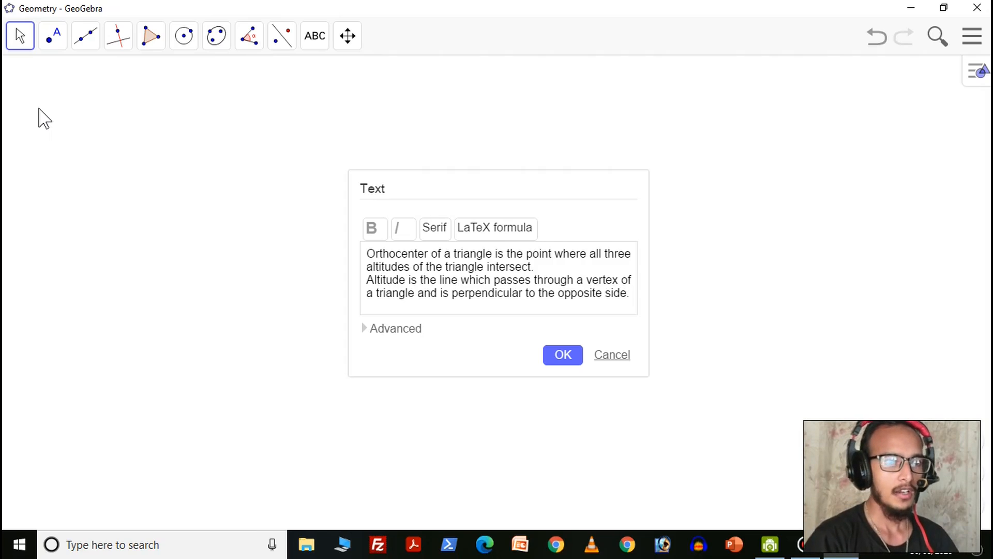
# Step: Place the definition text on the canvas and break its lines after "the point where" and "passes through a"
pyautogui.click(563, 355)
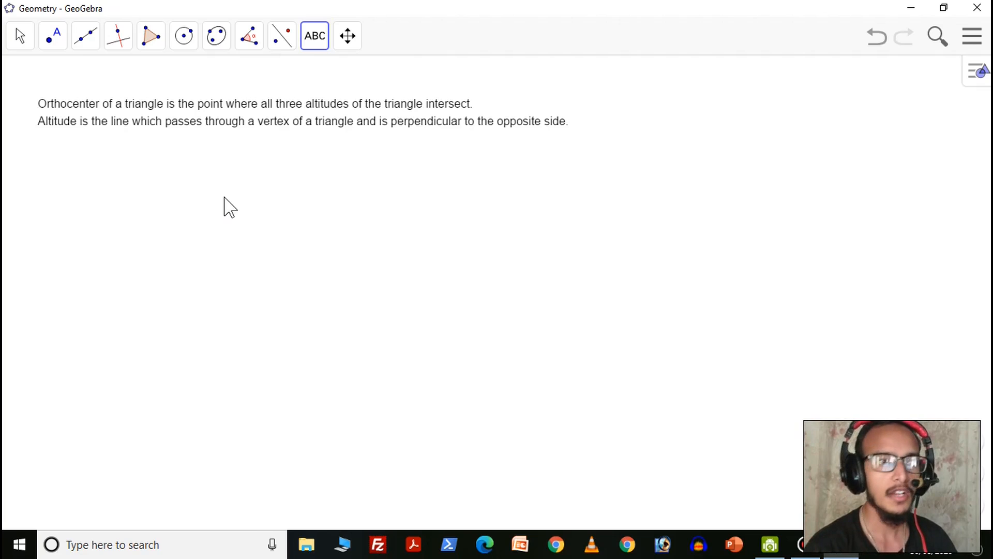
pyautogui.click(287, 115)
pyautogui.rightClick(290, 118)
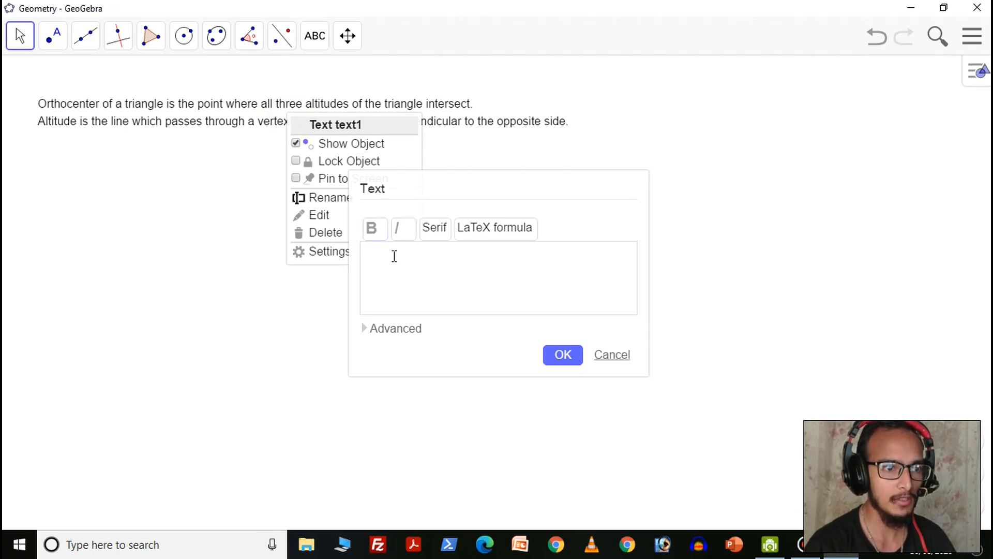
pyautogui.click(322, 214)
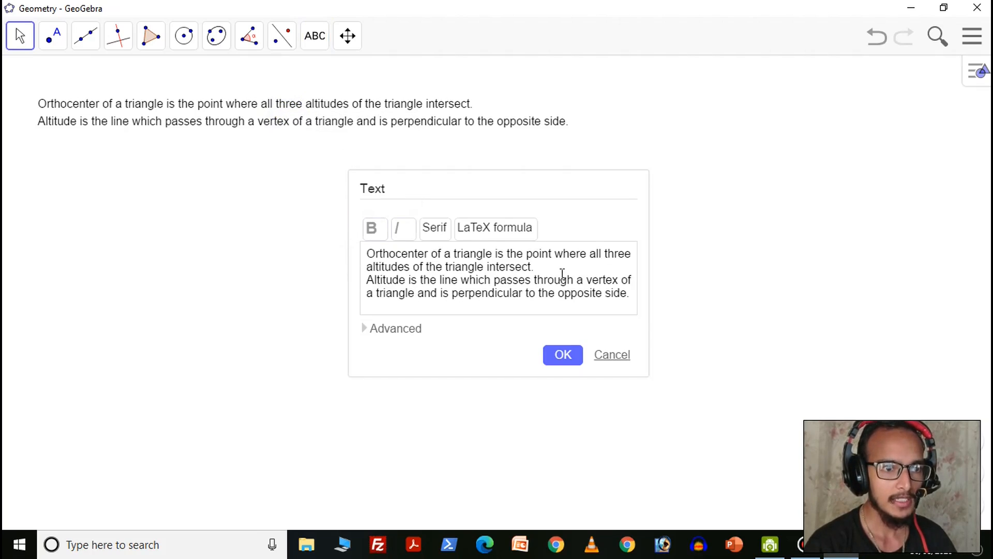
pyautogui.click(546, 267)
pyautogui.click(591, 254)
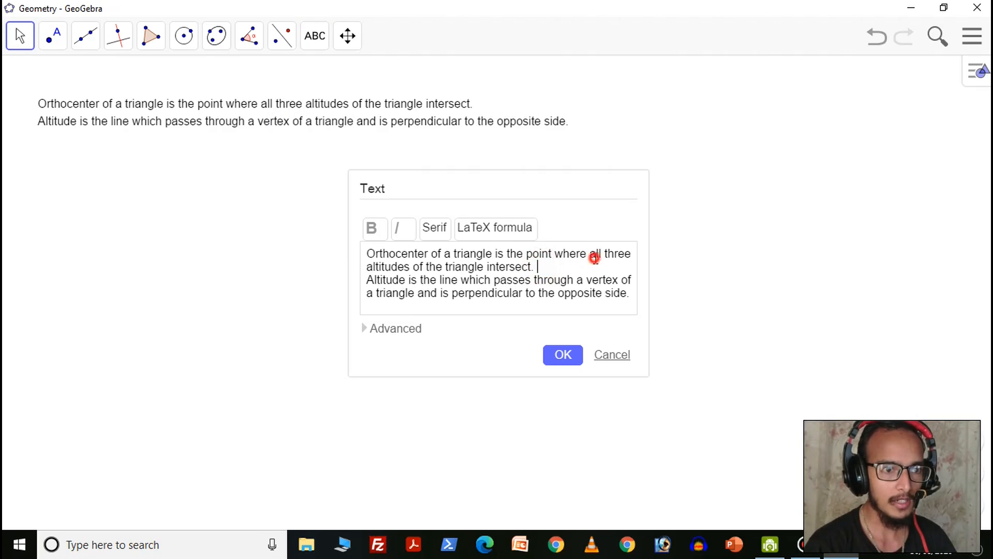
pyautogui.press('Return')
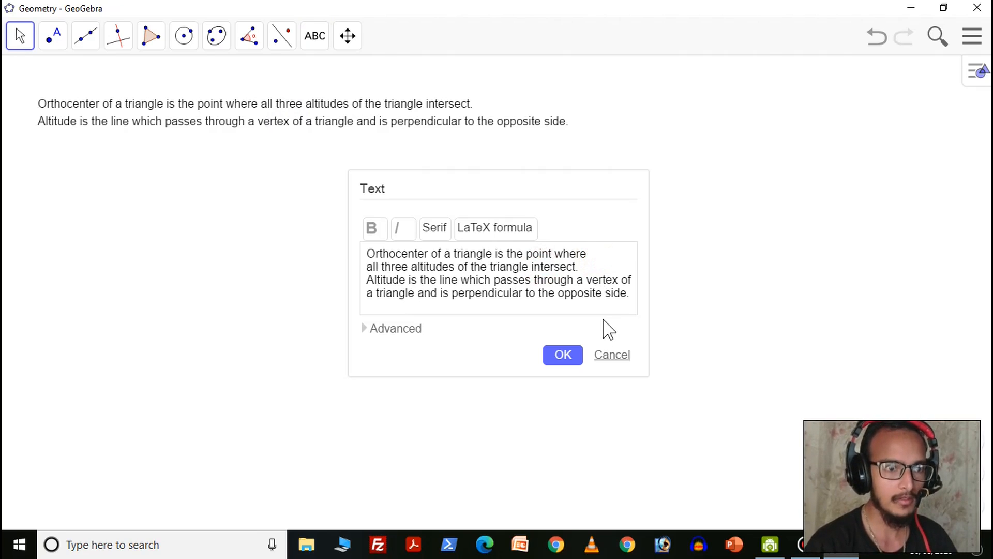
pyautogui.click(588, 281)
pyautogui.press('Return')
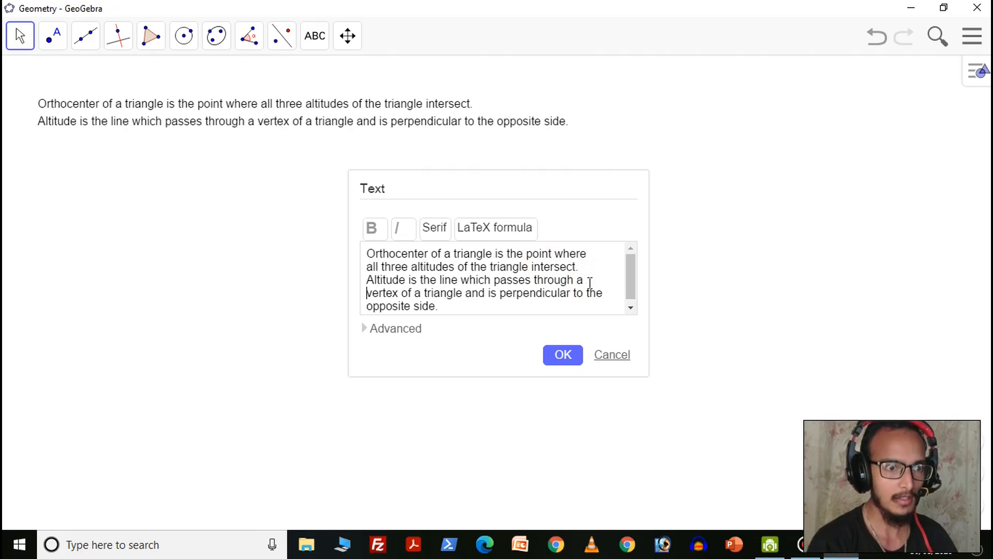
pyautogui.click(564, 357)
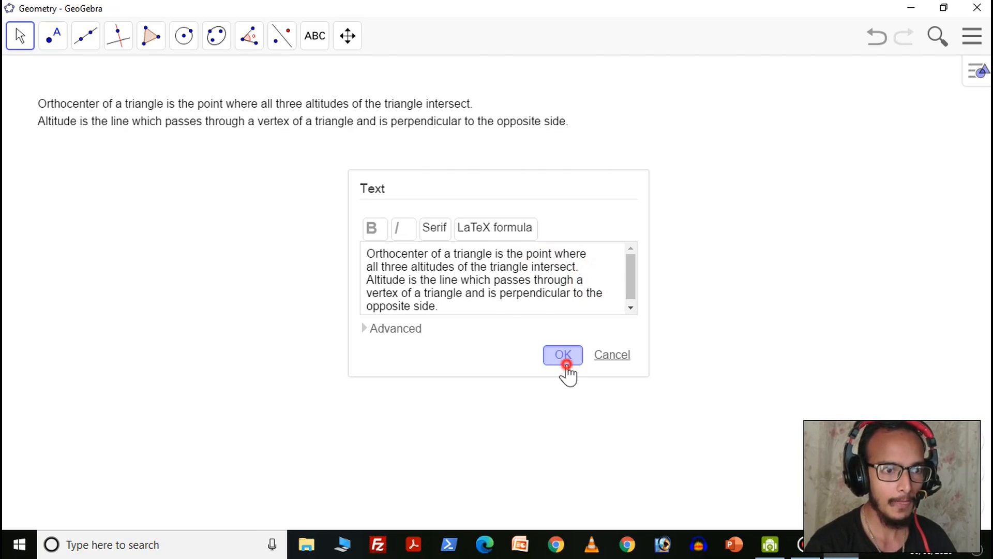
# Step: Move the definition text slightly up and left, closer to the canvas's upper-left corner
pyautogui.click(142, 107)
pyautogui.rightClick(143, 107)
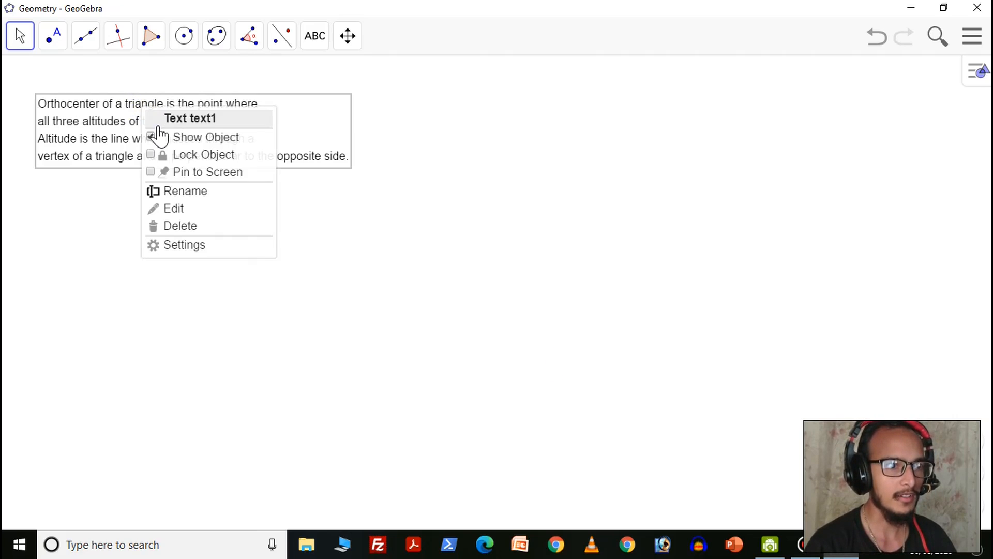
pyautogui.click(95, 110)
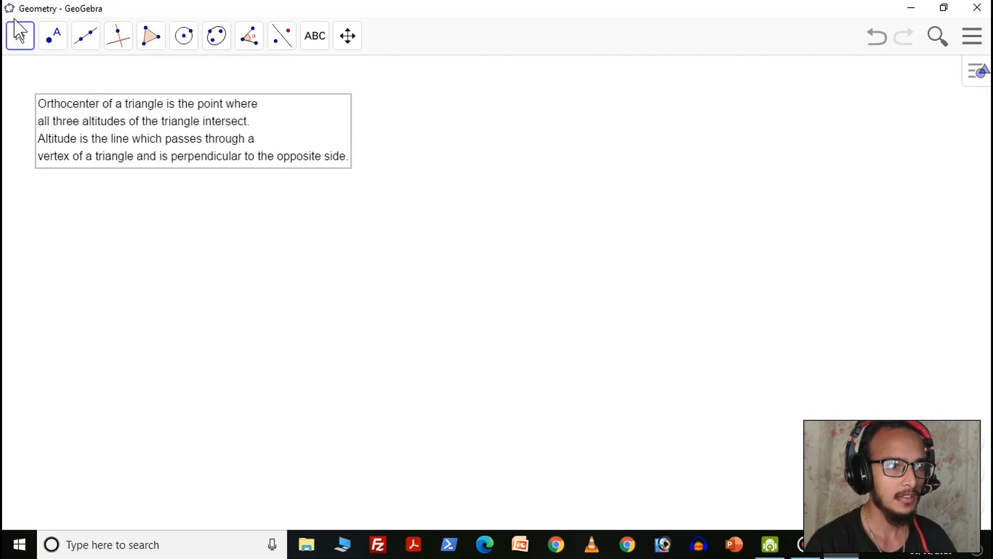
pyautogui.moveTo(60, 120); pyautogui.dragTo(46, 103)
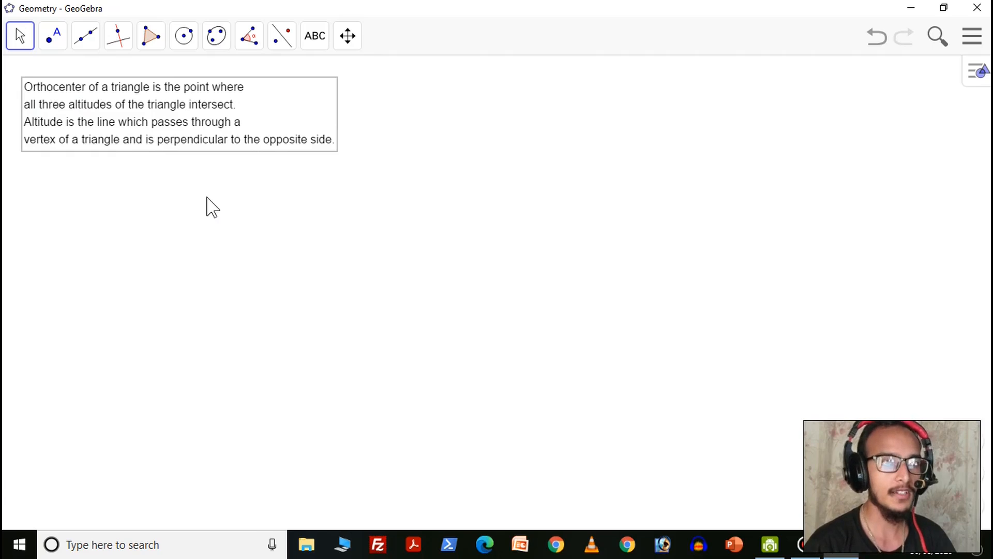
# Step: Draw triangle ABC below the text with the Polygon tool, base AB roughly horizontal, and move label A outside the triangle
pyautogui.click(151, 44)
pyautogui.click(168, 88)
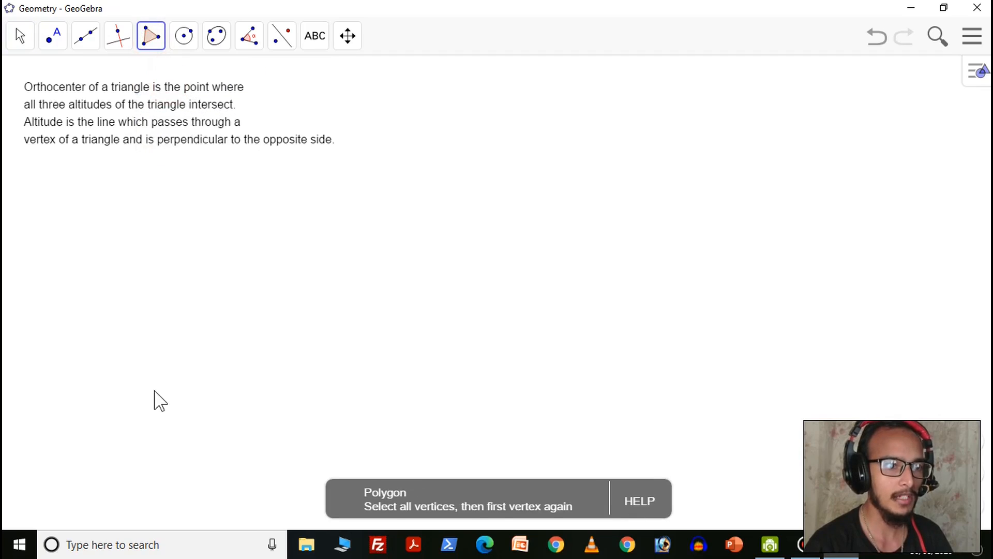
pyautogui.click(133, 397)
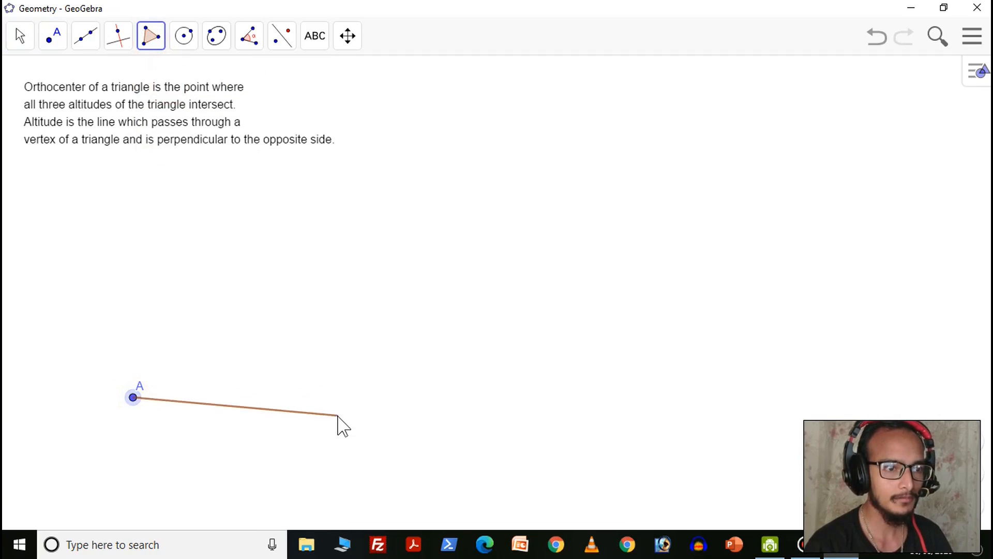
pyautogui.click(334, 400)
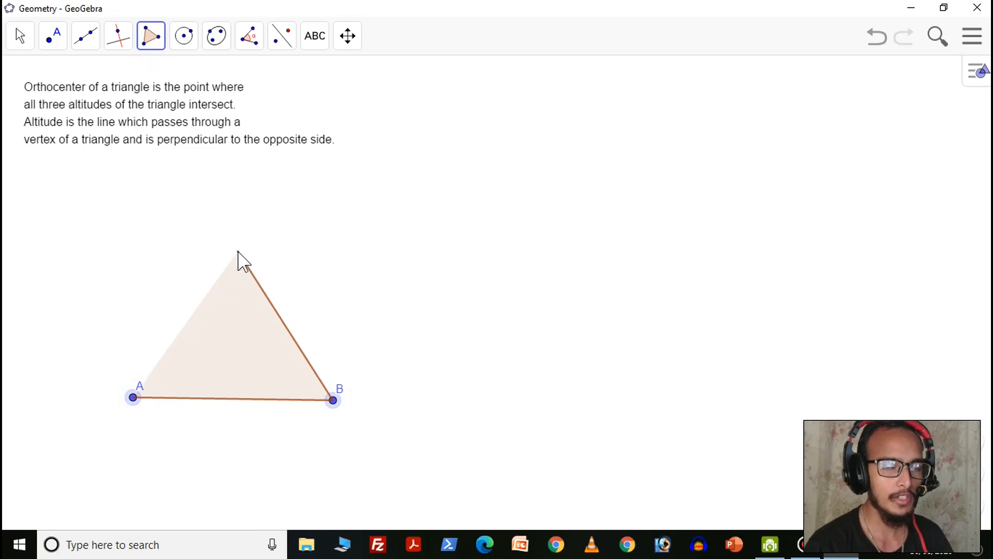
pyautogui.click(238, 252)
pyautogui.click(133, 398)
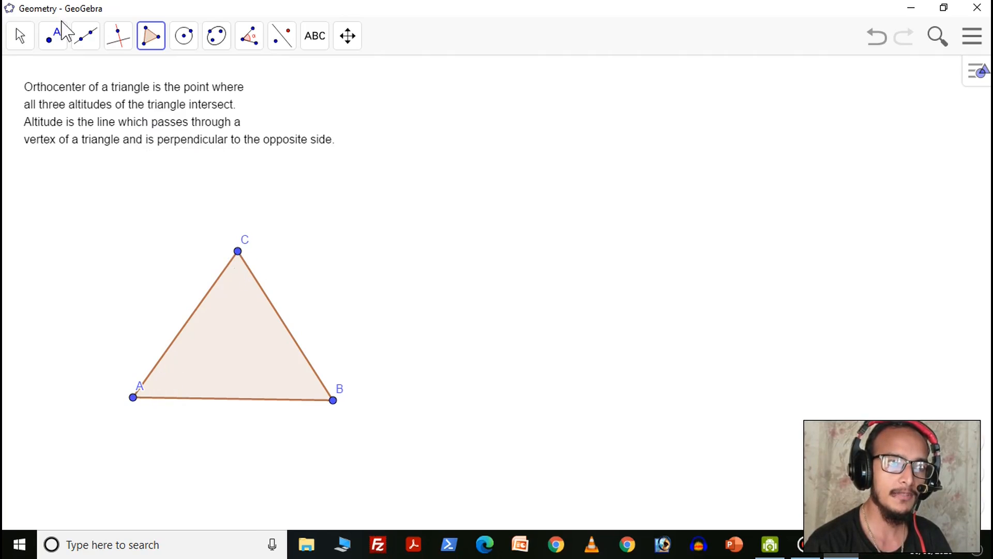
pyautogui.click(29, 40)
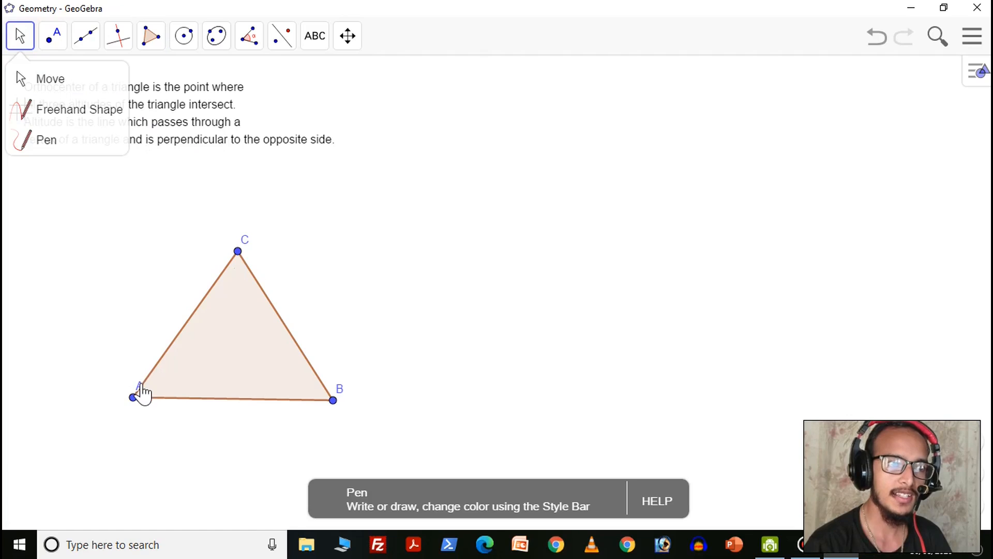
pyautogui.moveTo(139, 396); pyautogui.dragTo(110, 392)
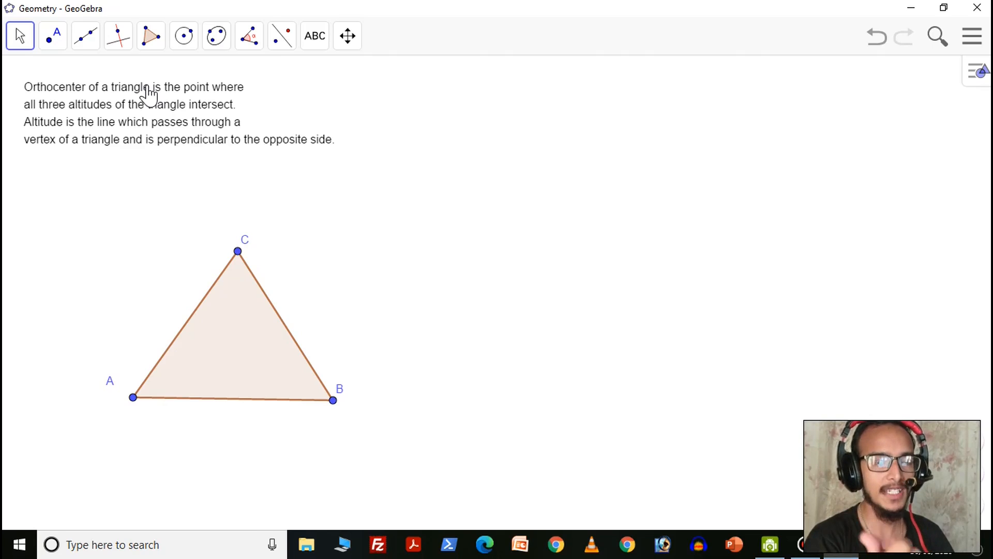
# Step: Construct the line through vertex A perpendicular to the opposite side BC
pyautogui.click(122, 37)
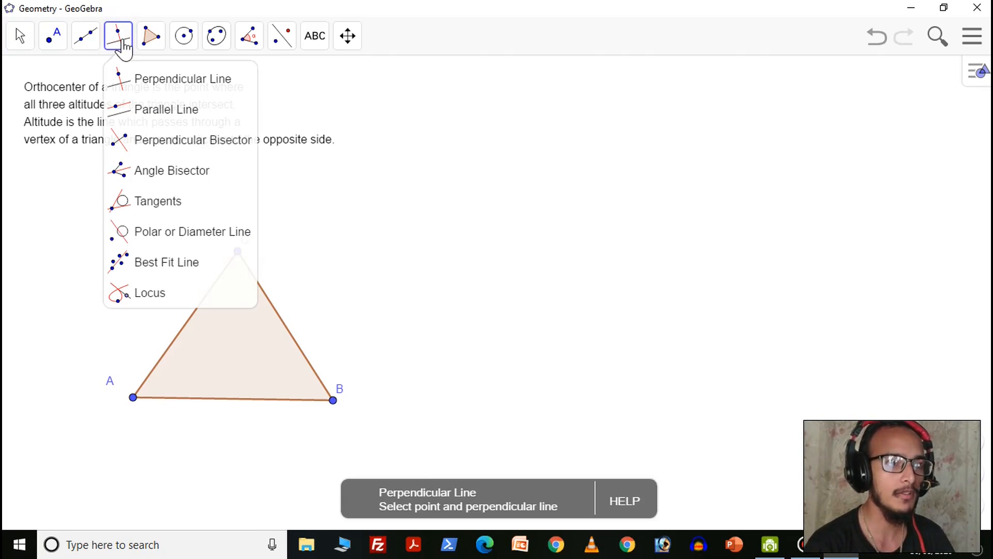
pyautogui.click(141, 81)
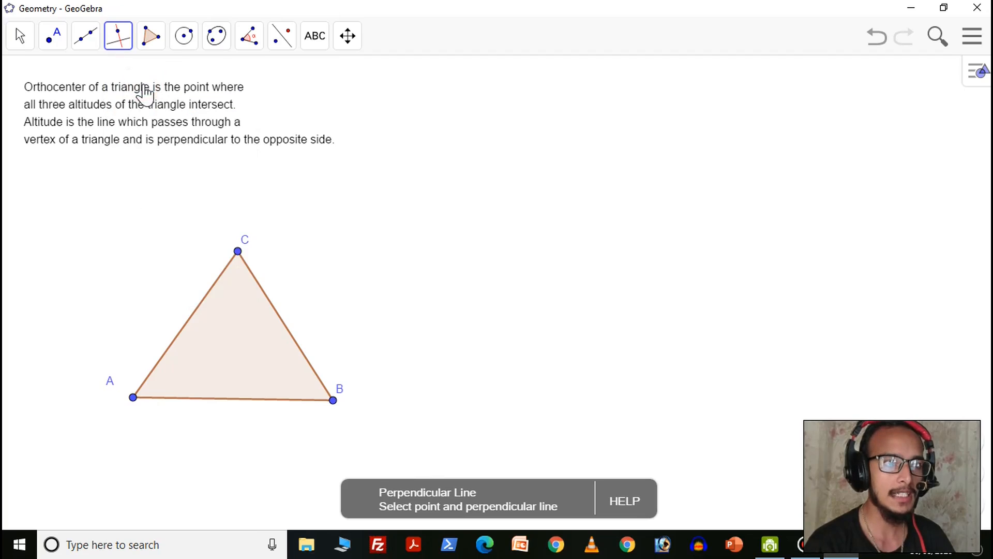
pyautogui.click(276, 320)
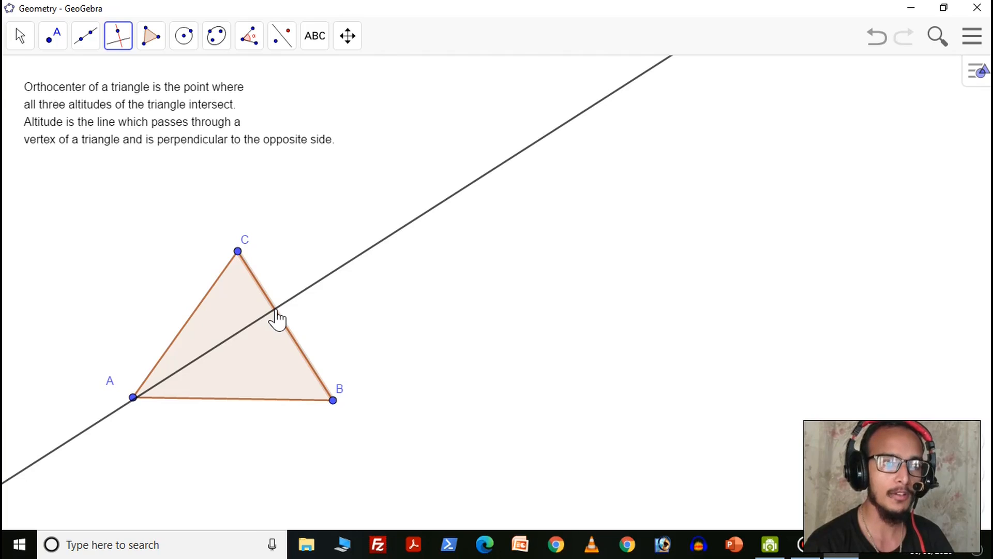
pyautogui.click(133, 397)
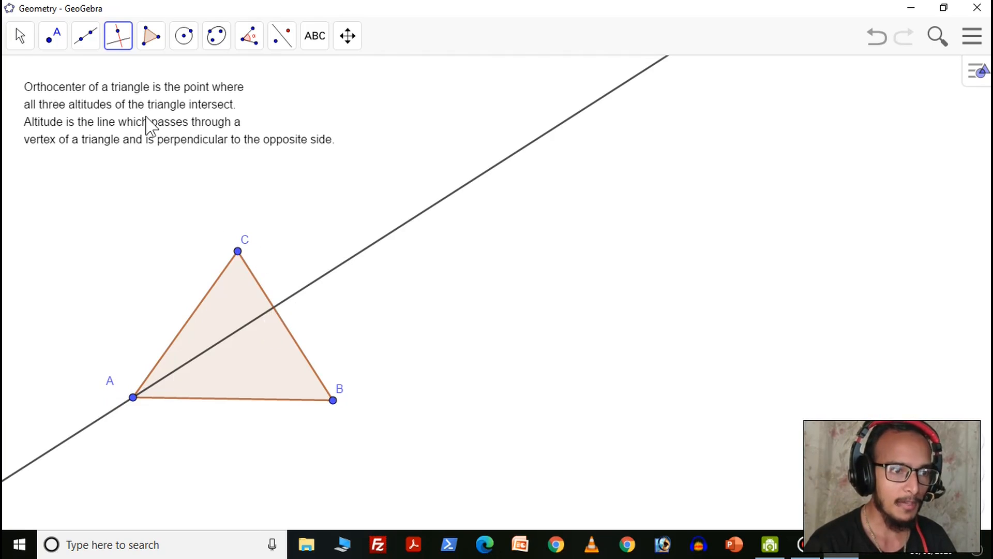
# Step: Create the intersection point of side BC and the perpendicular line through A
pyautogui.click(52, 52)
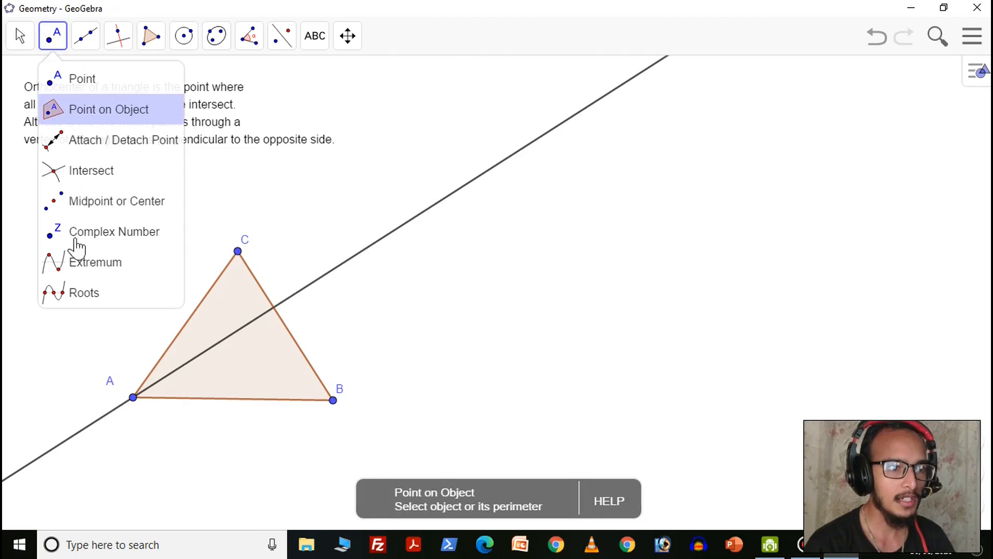
pyautogui.click(83, 179)
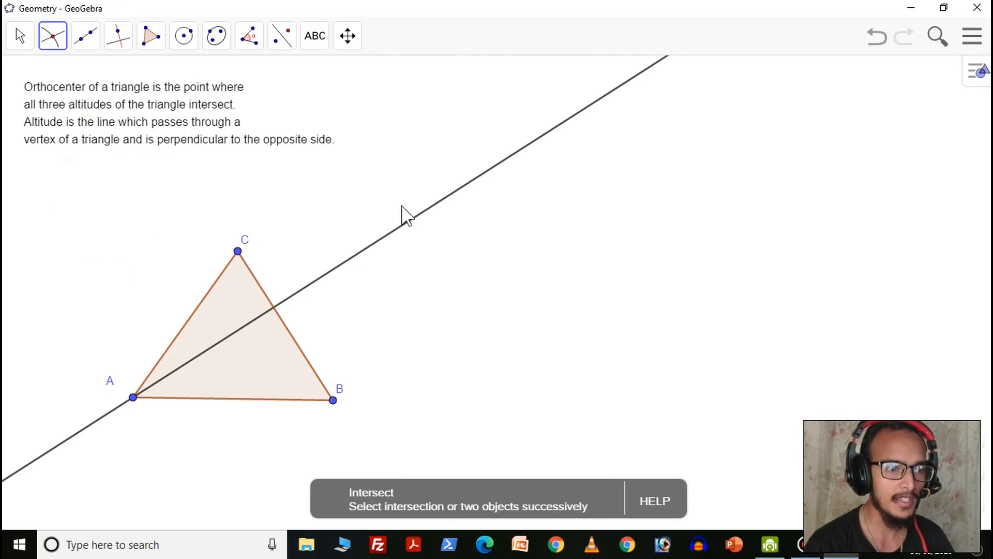
pyautogui.click(264, 294)
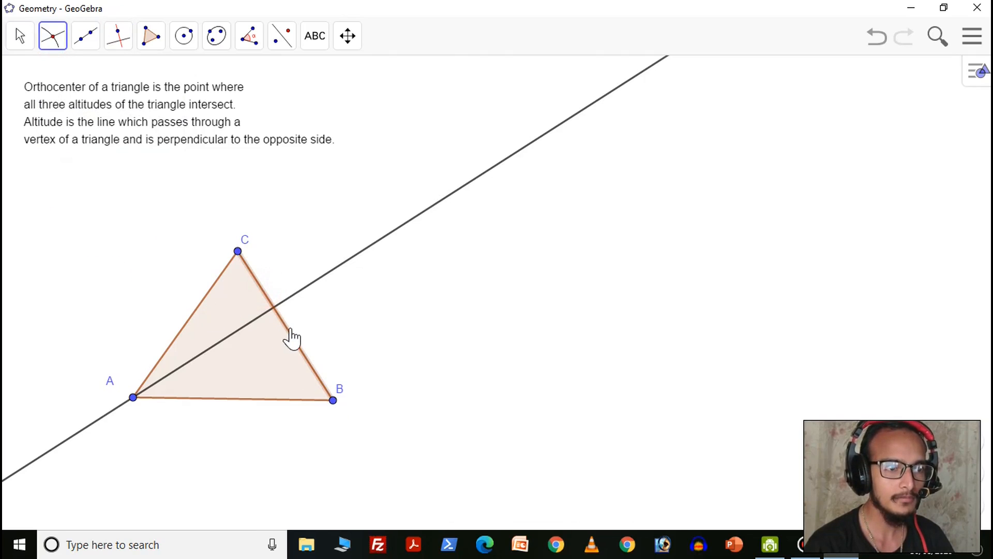
pyautogui.click(289, 299)
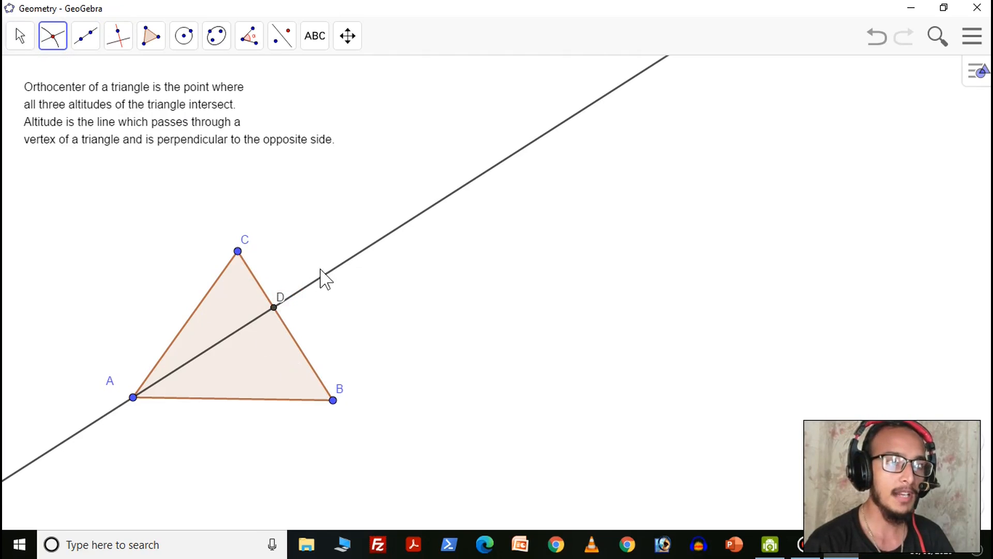
# Step: Hide the perpendicular line through A, keeping its intersection point on side BC
pyautogui.click(20, 40)
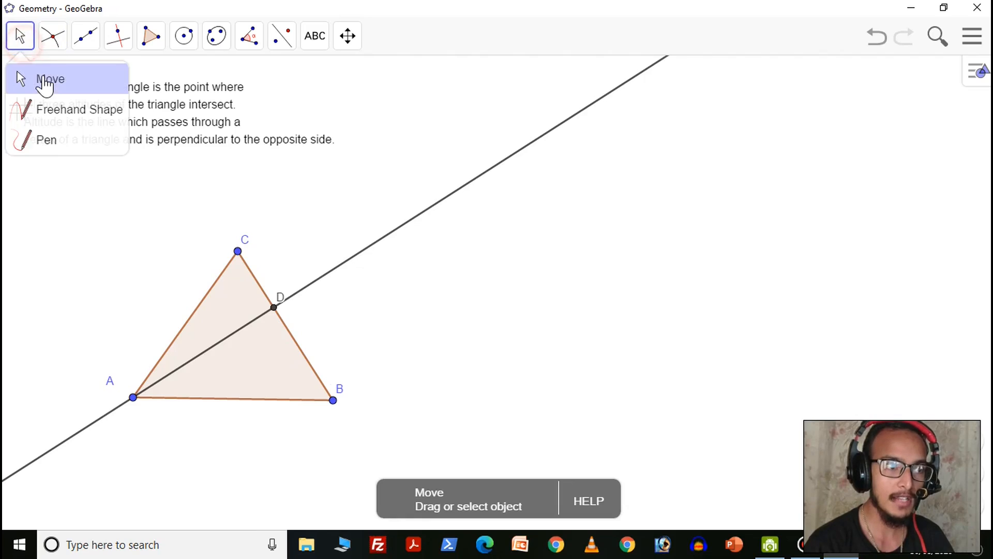
pyautogui.click(46, 83)
pyautogui.click(334, 268)
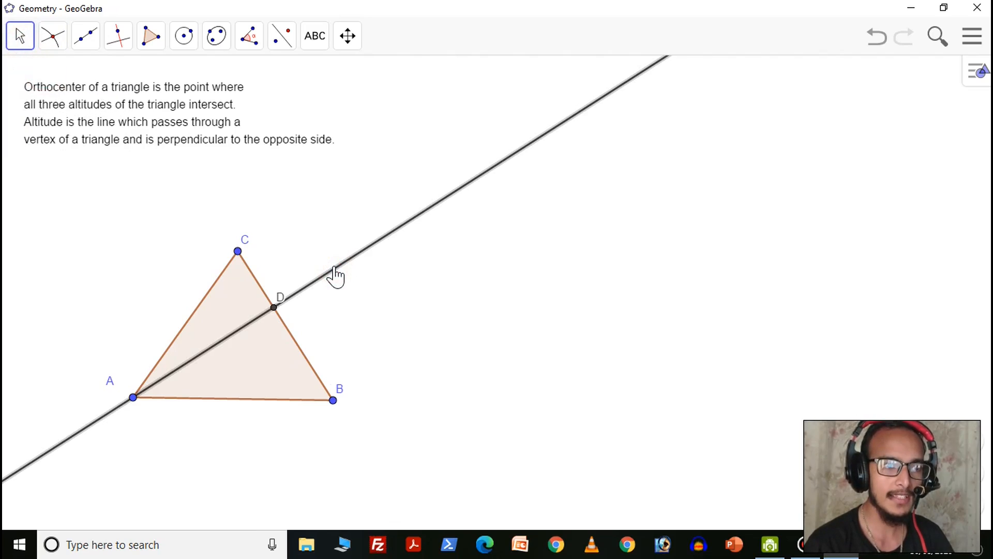
pyautogui.rightClick(334, 268)
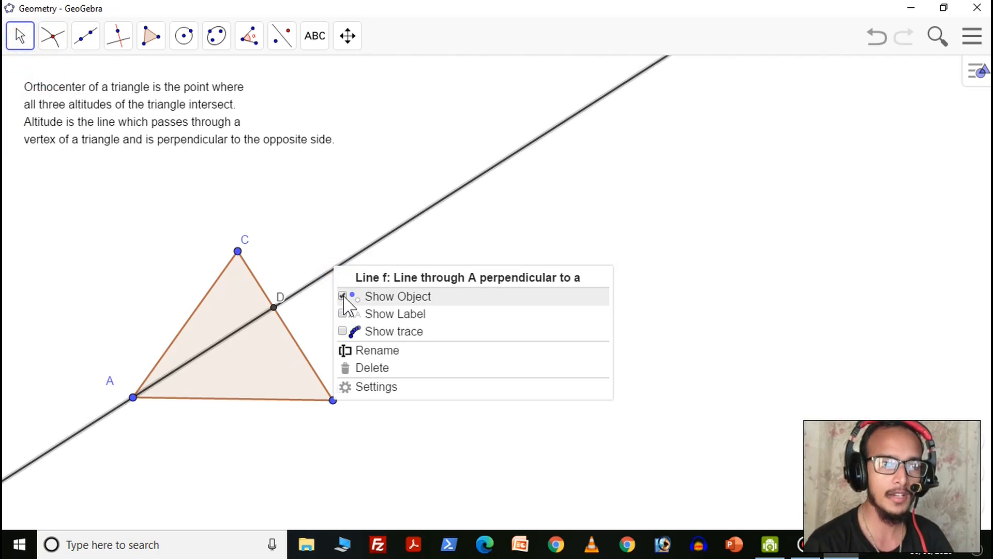
pyautogui.click(343, 296)
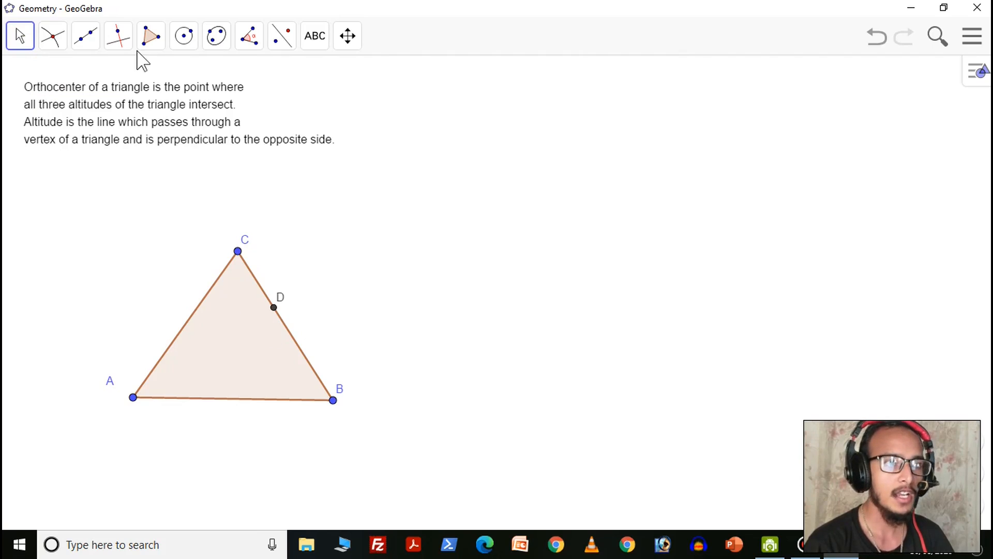
# Step: Draw the altitude from A as a segment between vertex A and point D on side BC
pyautogui.click(93, 42)
pyautogui.click(98, 110)
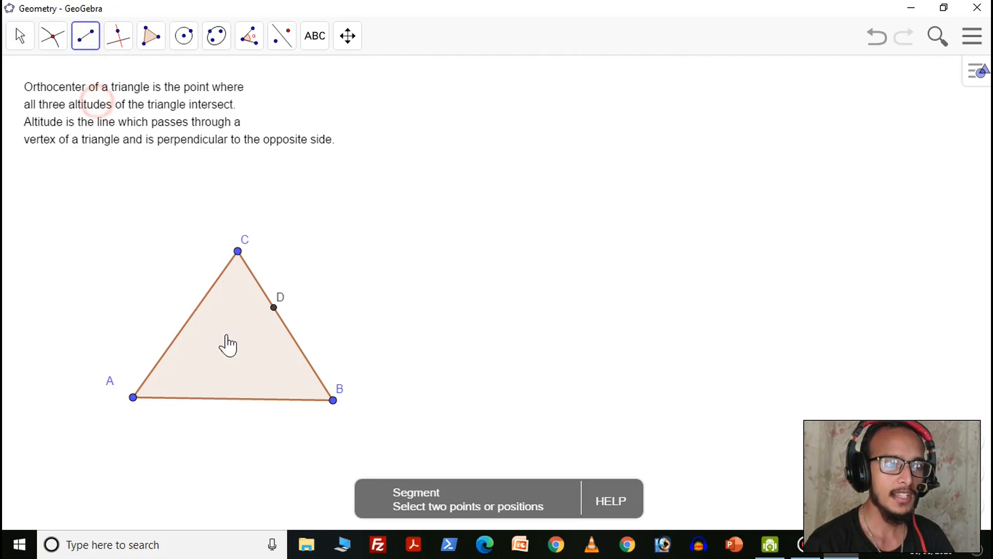
pyautogui.click(134, 397)
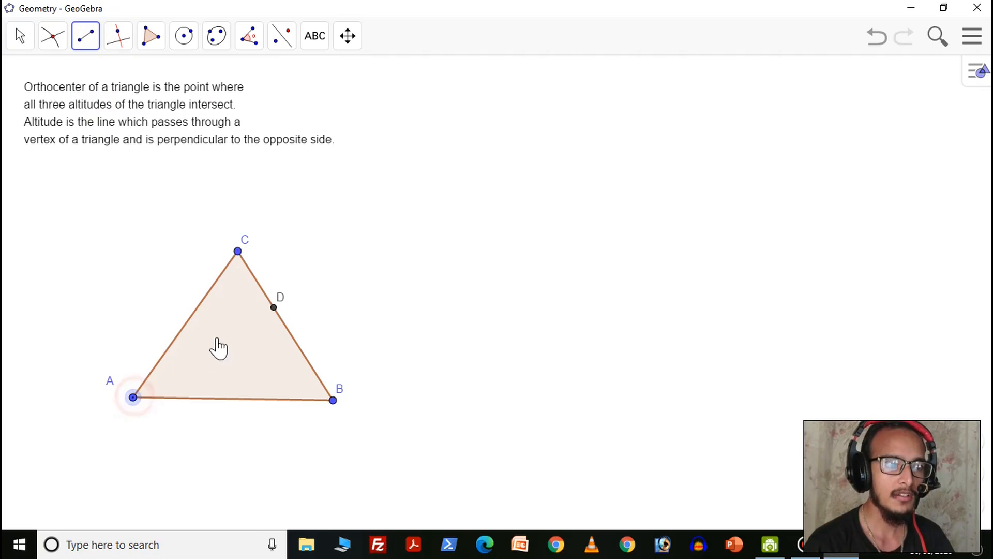
pyautogui.click(273, 307)
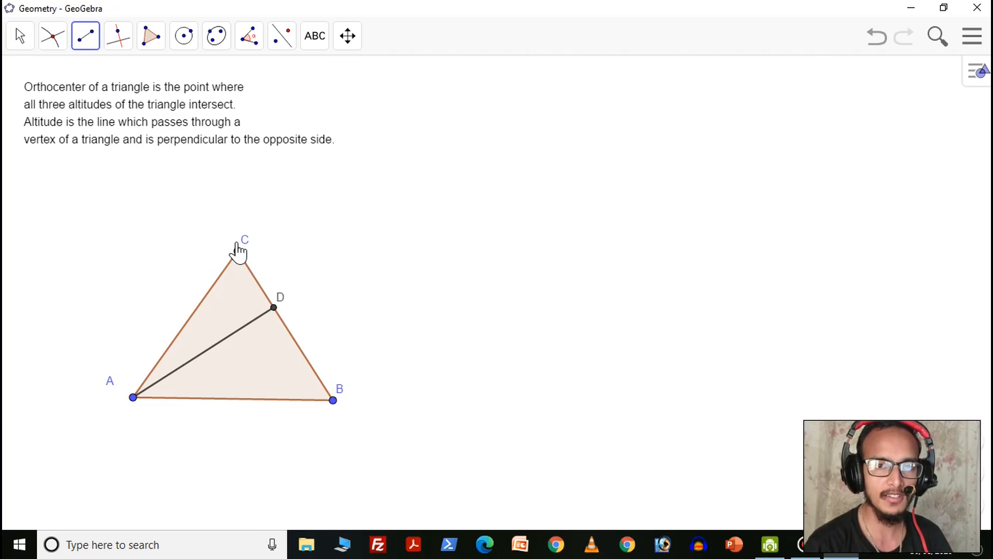
# Step: Construct the line through vertex C perpendicular to the opposite side AB
pyautogui.click(124, 46)
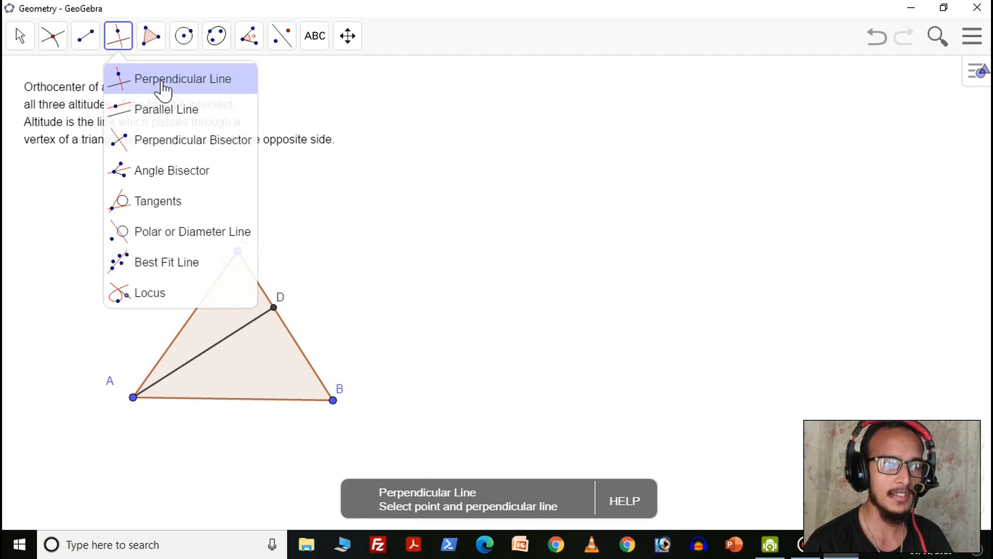
pyautogui.click(162, 79)
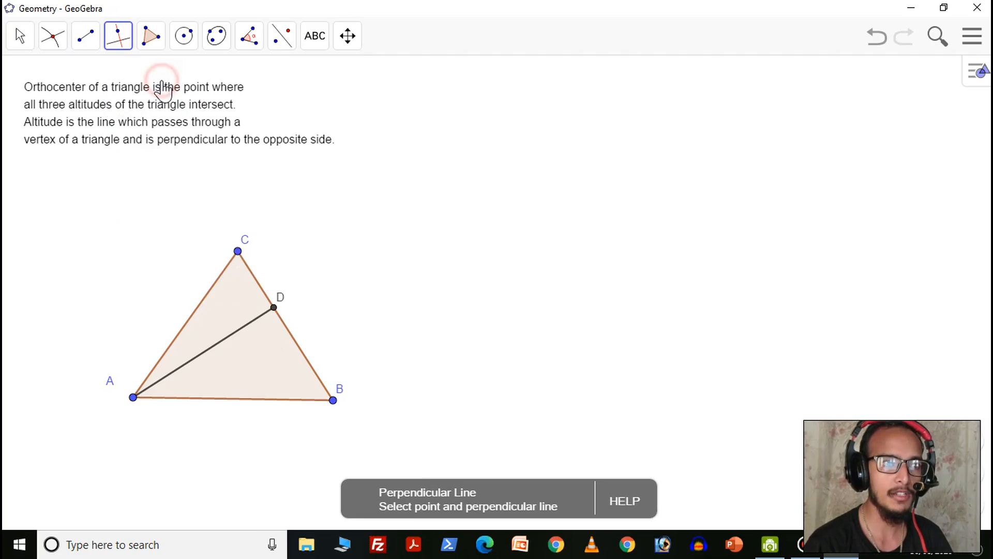
pyautogui.click(227, 401)
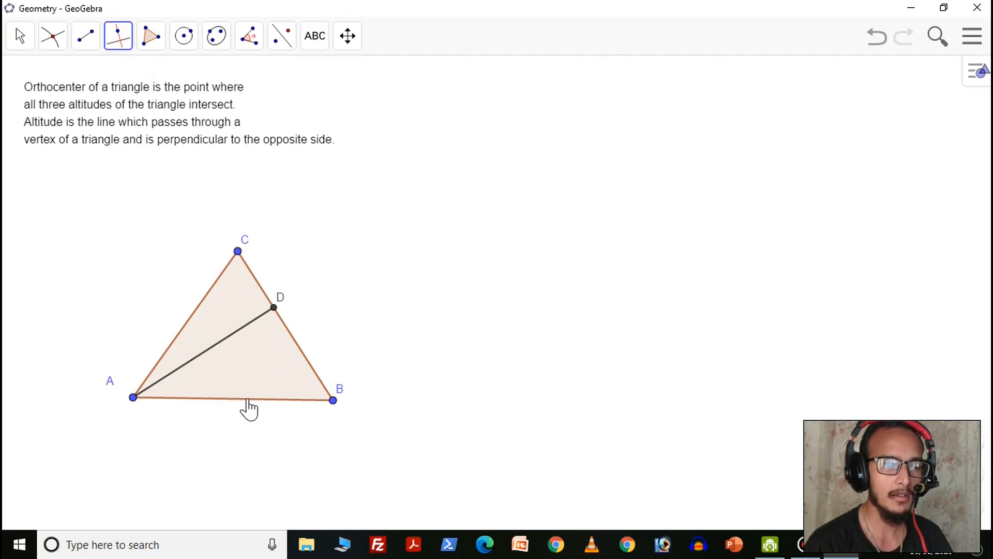
pyautogui.click(248, 400)
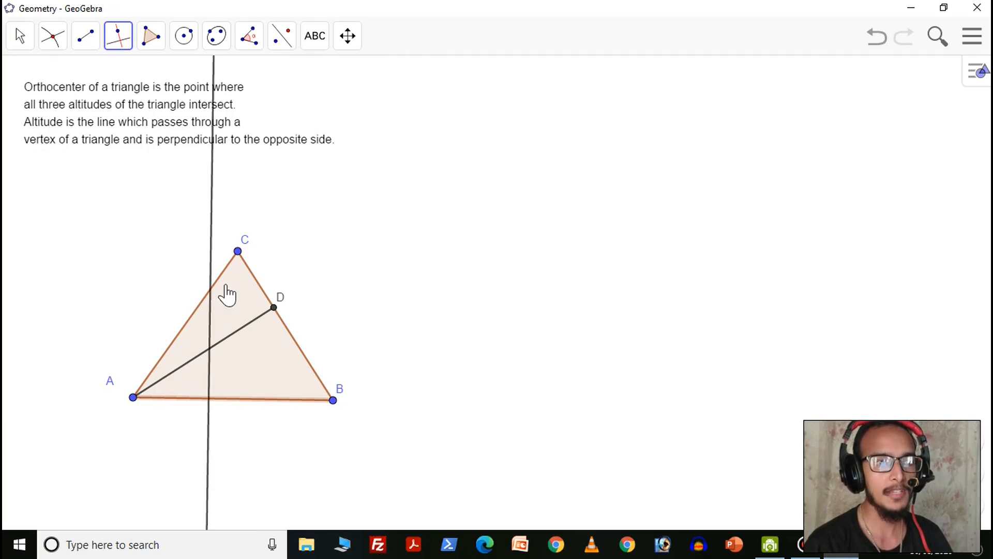
pyautogui.click(237, 252)
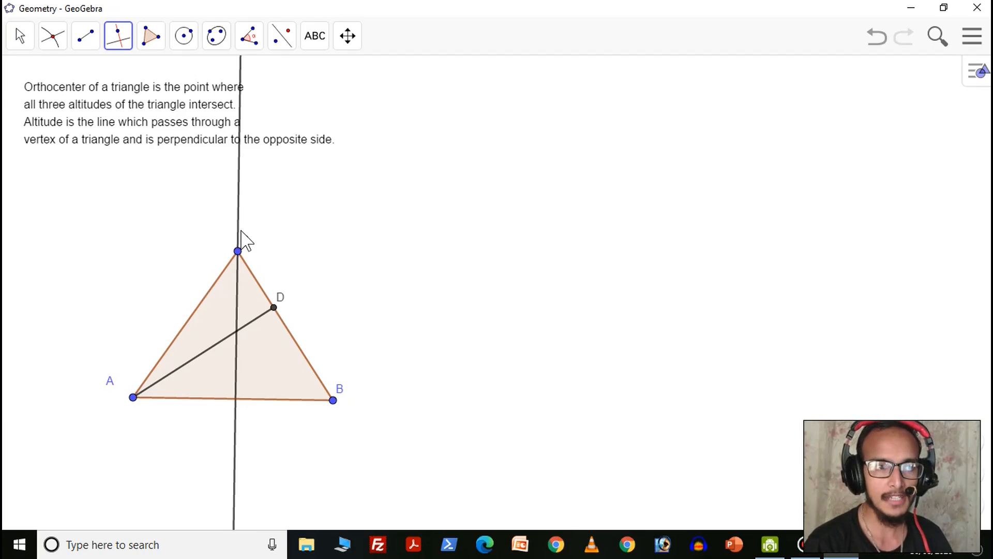
# Step: Try to mark where the perpendicular line meets side AB by placing one point on the line and another near the side
pyautogui.click(23, 33)
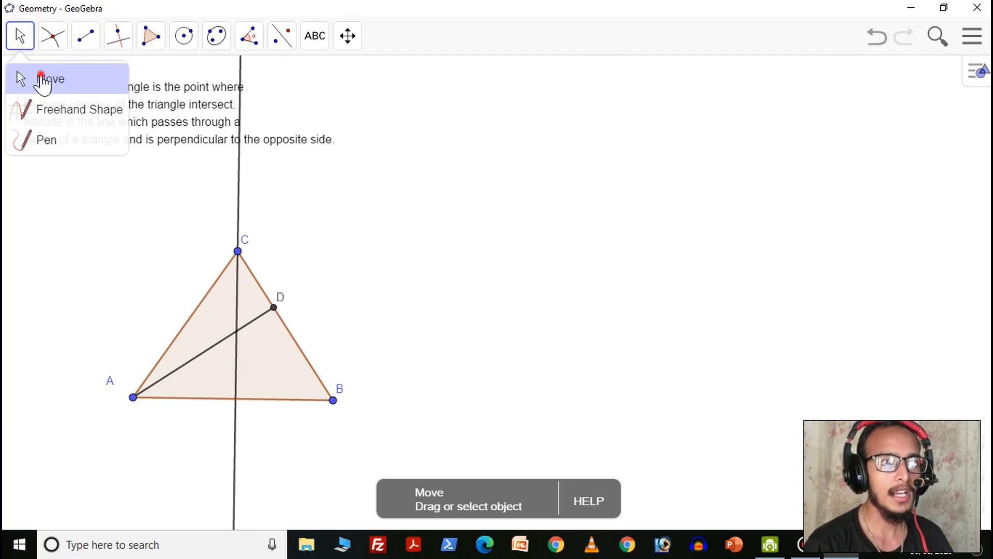
pyautogui.click(39, 78)
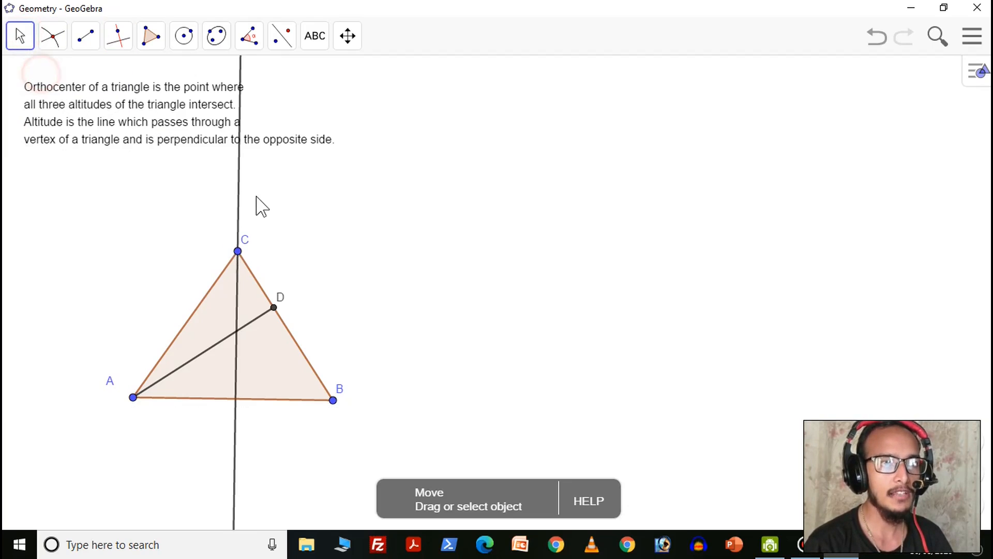
pyautogui.click(58, 45)
pyautogui.click(68, 78)
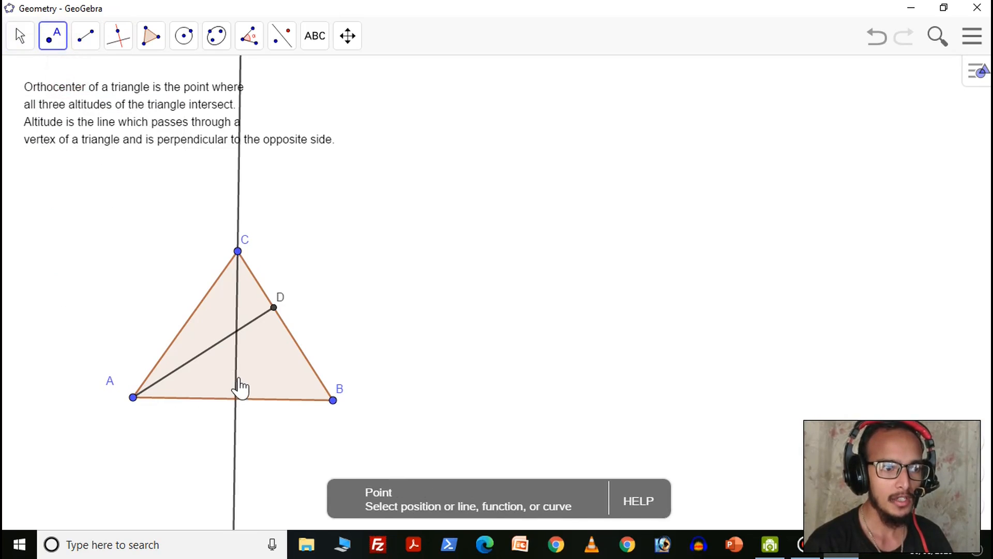
pyautogui.click(235, 377)
pyautogui.click(212, 396)
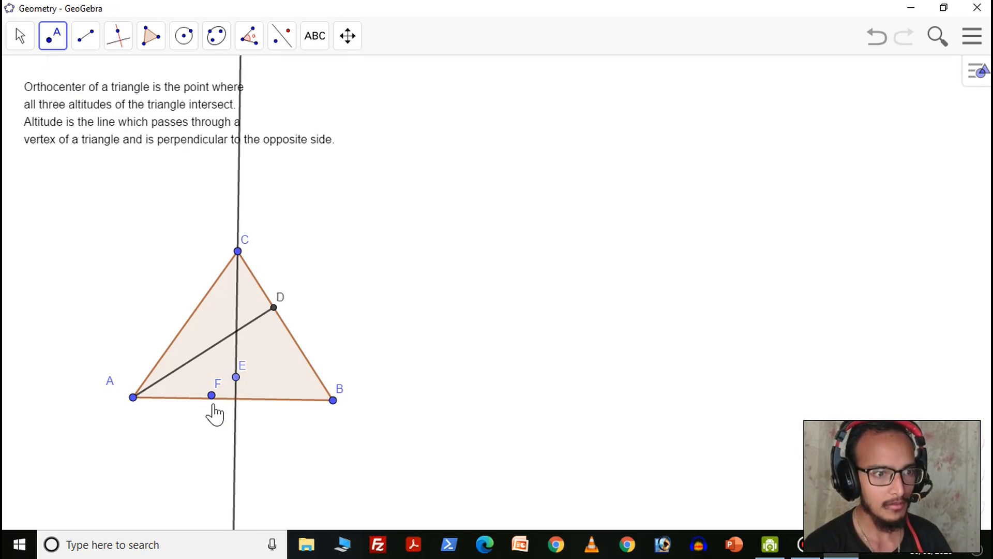
# Step: Undo the two misplaced points and the perpendicular line through C
pyautogui.hotkey('ctrl', 'z')
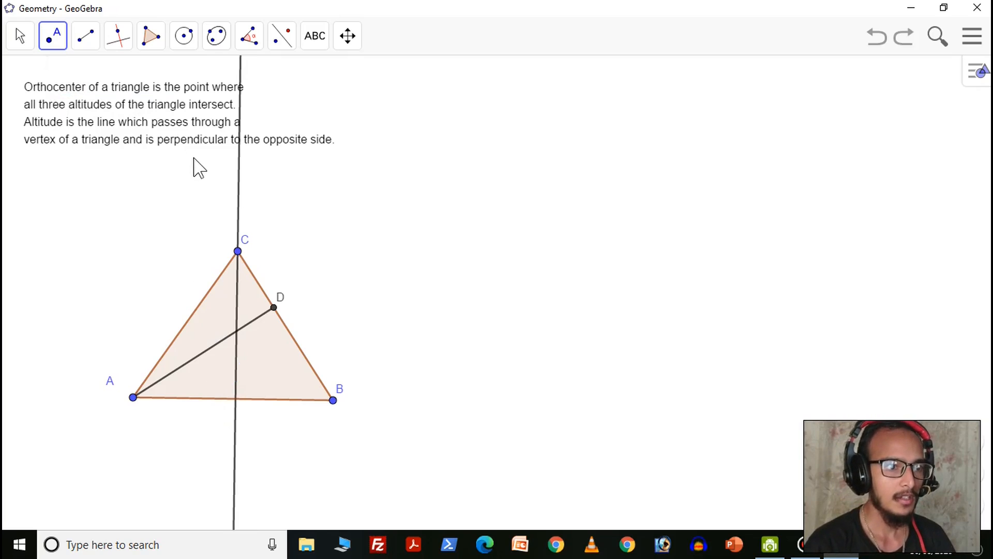
pyautogui.hotkey('ctrl', 'z')
pyautogui.click(56, 40)
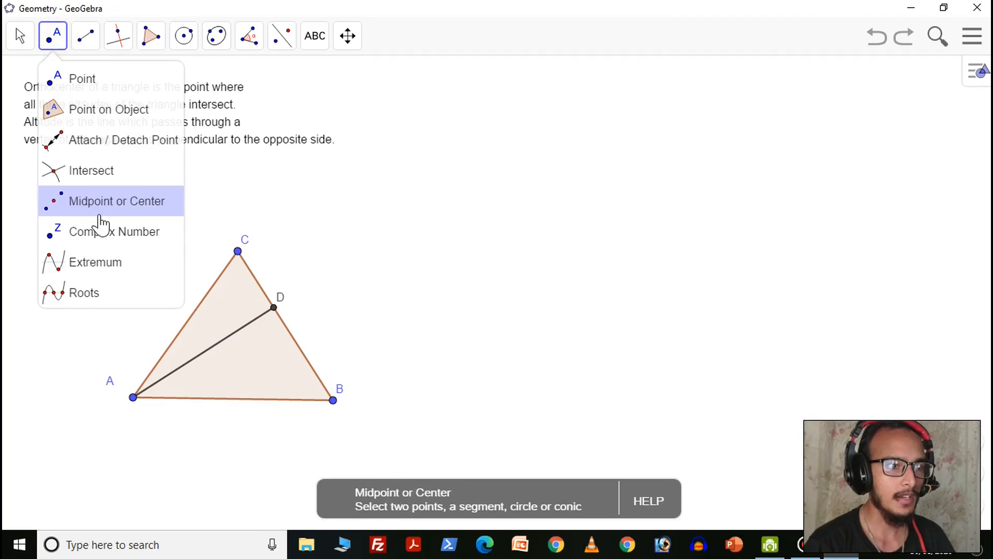
pyautogui.click(91, 172)
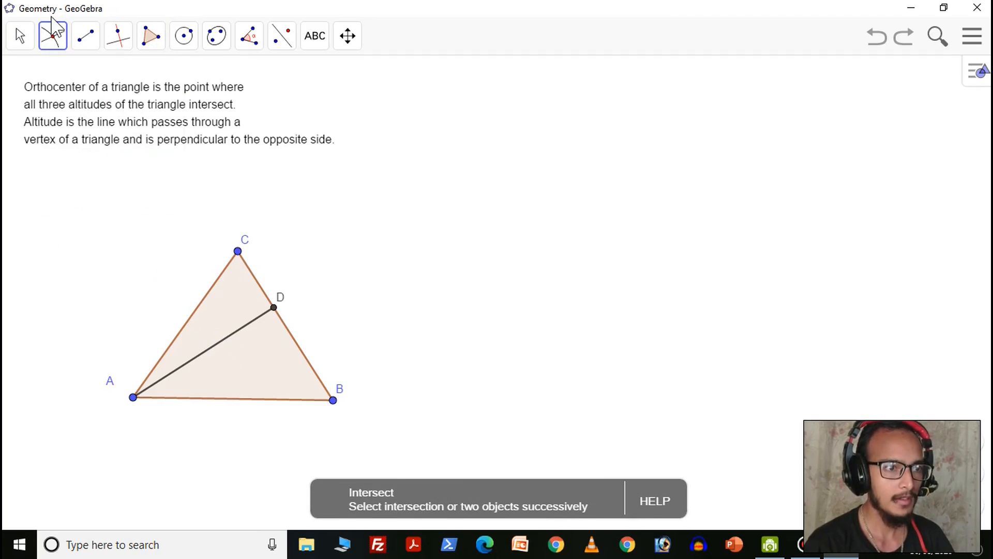
# Step: Construct a perpendicular line to side AB passing through vertex C
pyautogui.click(123, 35)
pyautogui.click(130, 81)
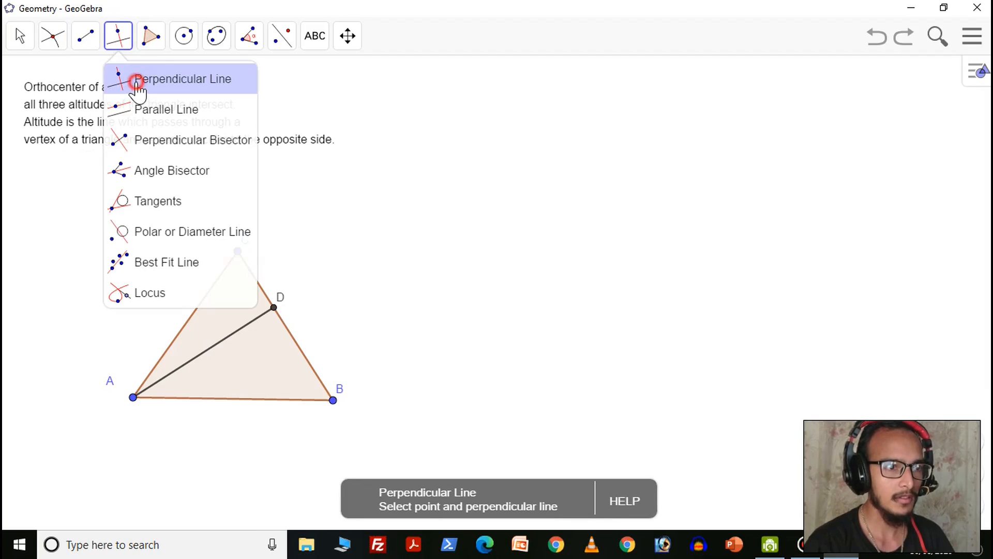
pyautogui.click(255, 399)
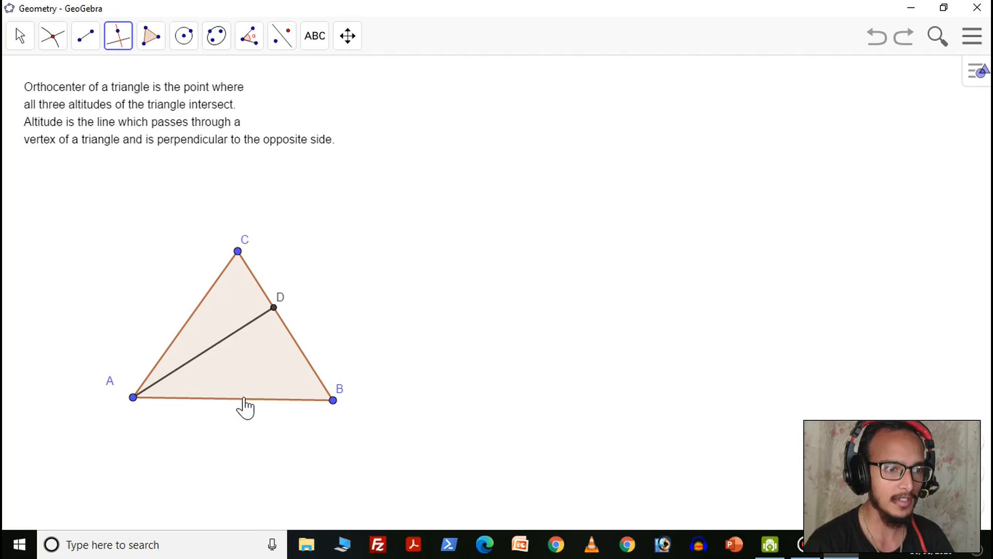
pyautogui.click(244, 399)
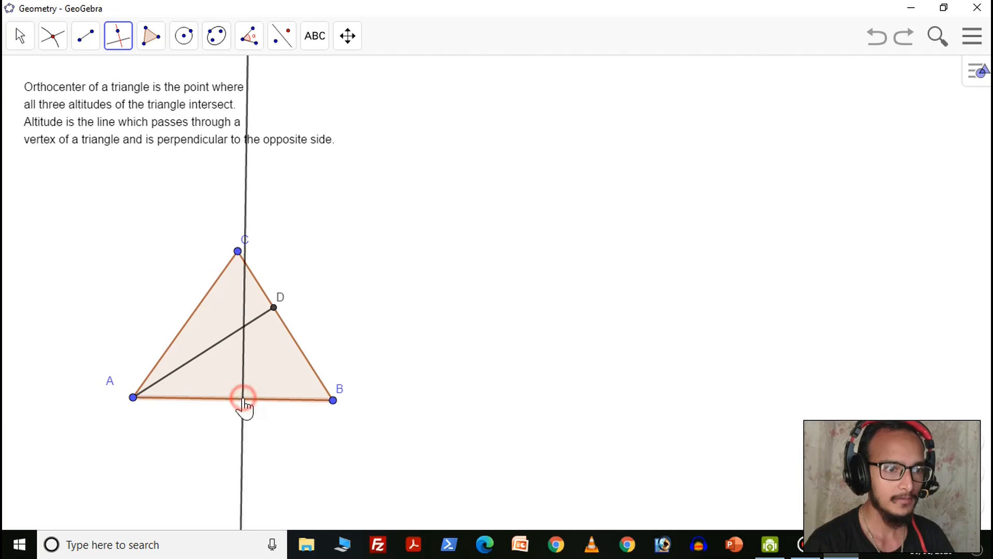
pyautogui.click(238, 252)
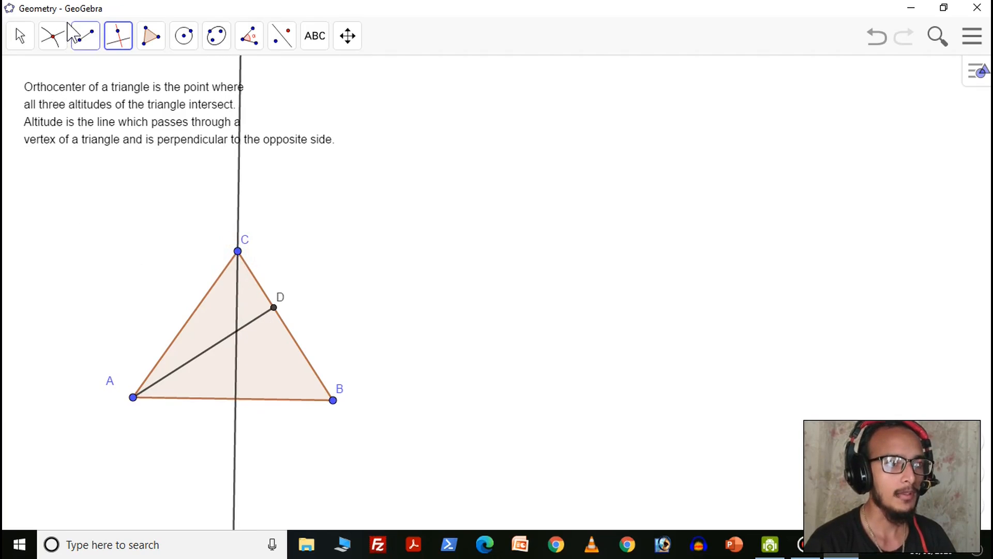
# Step: Create the intersection point of side AB and the perpendicular line through C
pyautogui.click(54, 35)
pyautogui.click(75, 170)
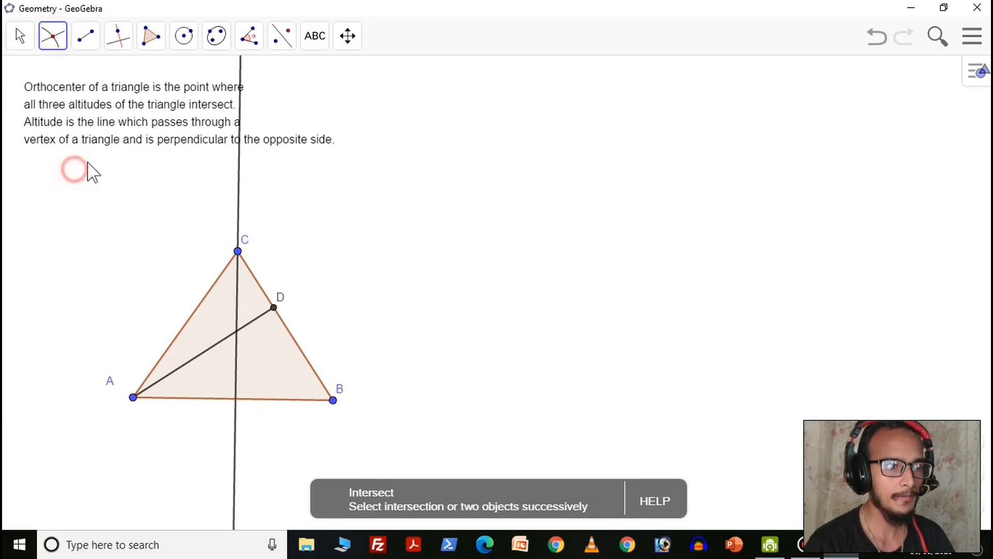
pyautogui.click(237, 378)
pyautogui.click(258, 399)
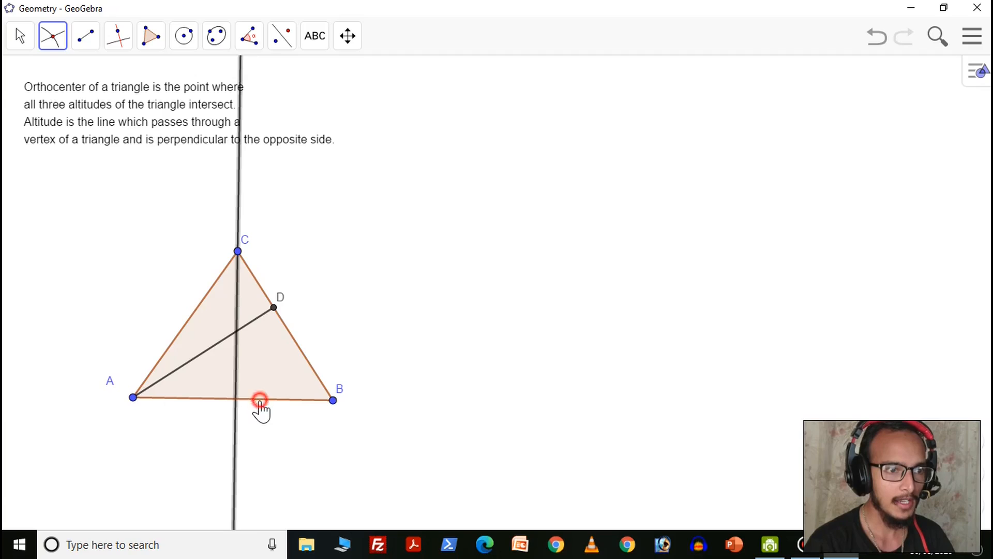
# Step: Hide the perpendicular line through C, keeping its intersection point on side AB
pyautogui.click(20, 36)
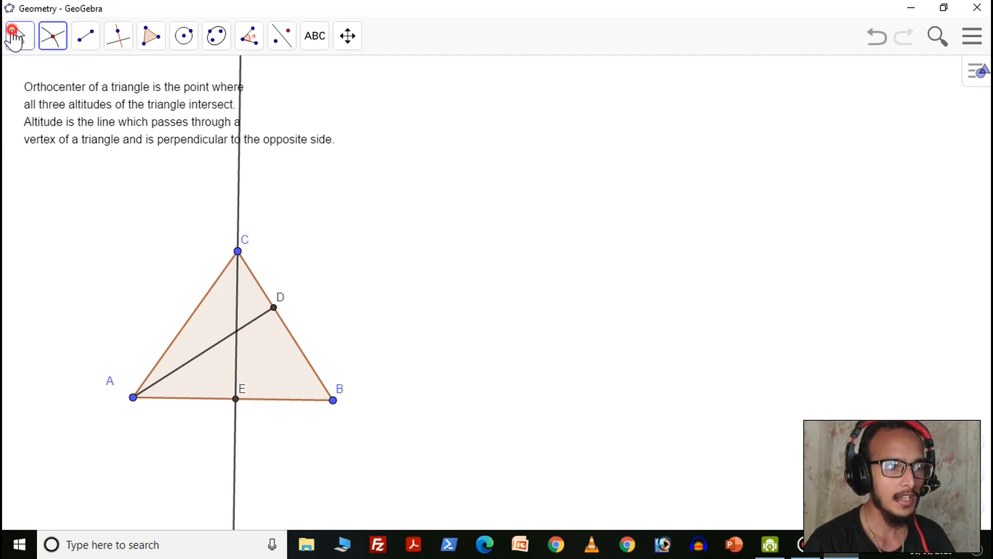
pyautogui.click(49, 78)
pyautogui.click(237, 171)
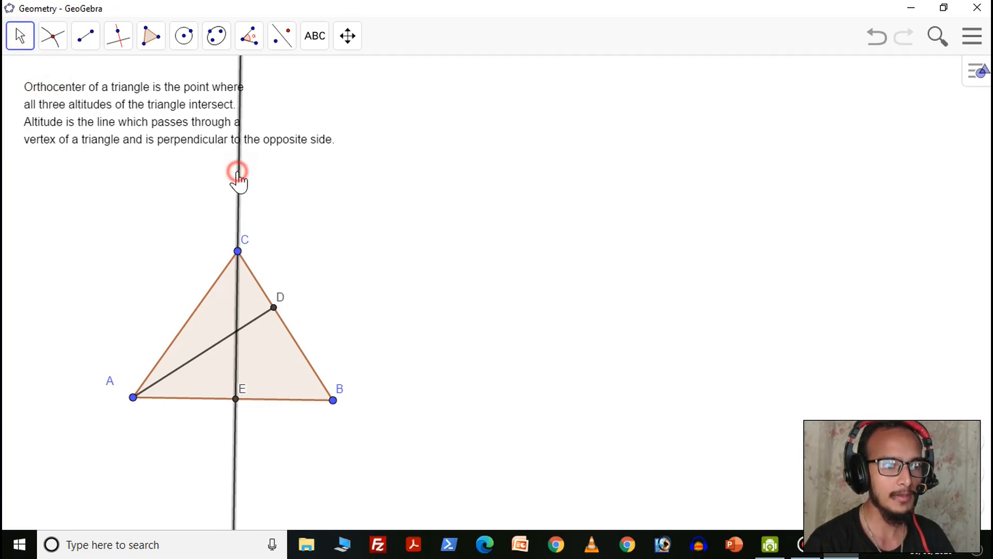
pyautogui.rightClick(237, 171)
pyautogui.click(258, 203)
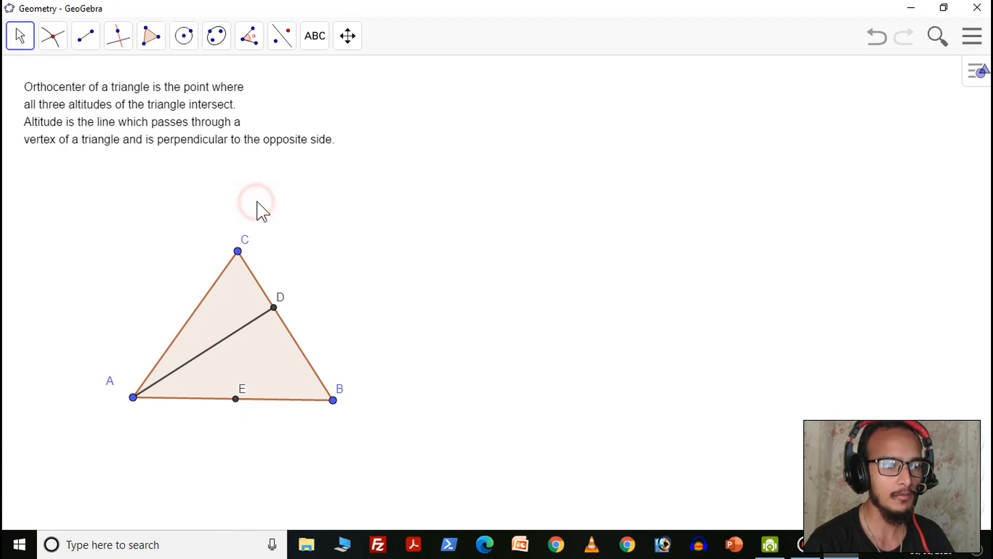
# Step: Draw the altitude from C as a segment between vertex C and point E on side AB
pyautogui.click(87, 36)
pyautogui.click(97, 112)
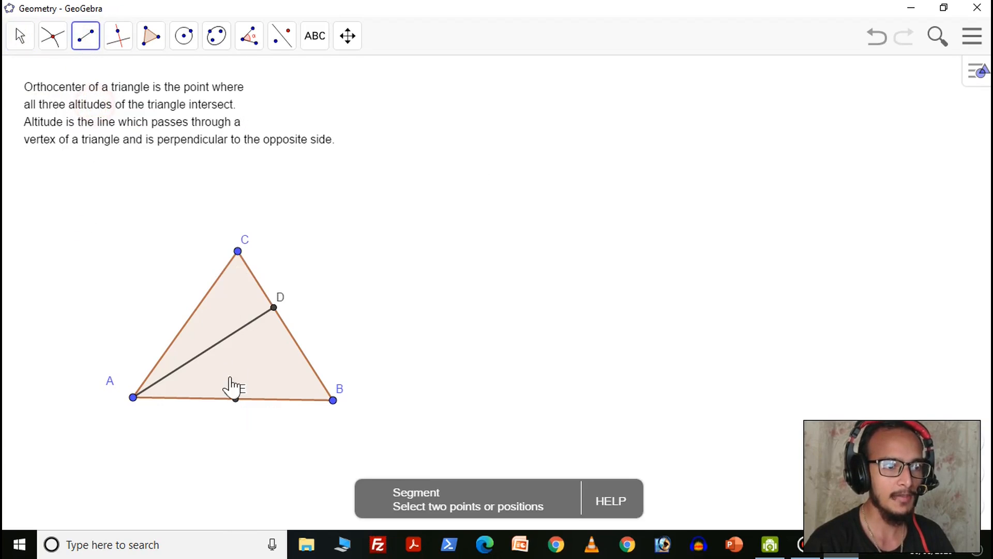
pyautogui.click(237, 252)
pyautogui.click(235, 399)
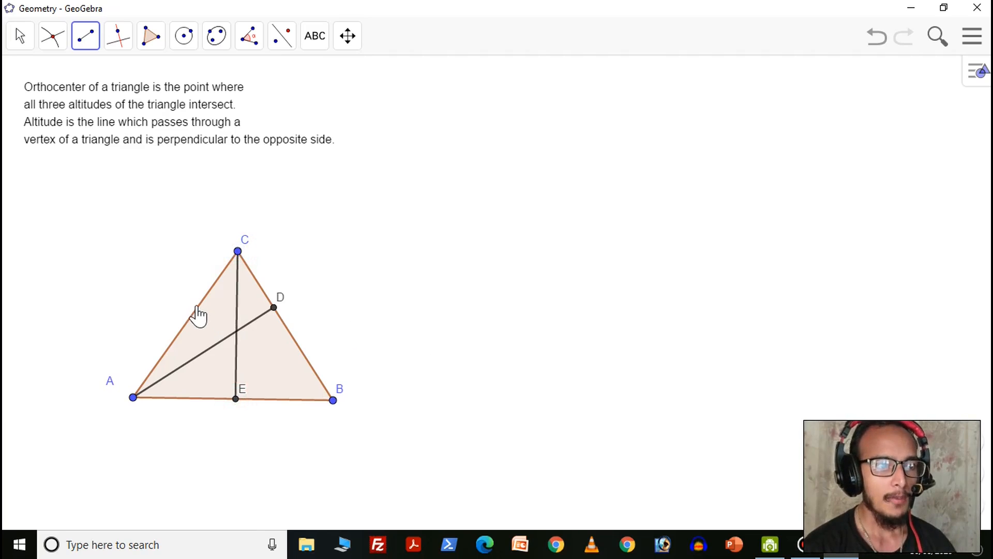
# Step: Construct the line through vertex B perpendicular to the opposite side AC
pyautogui.click(116, 51)
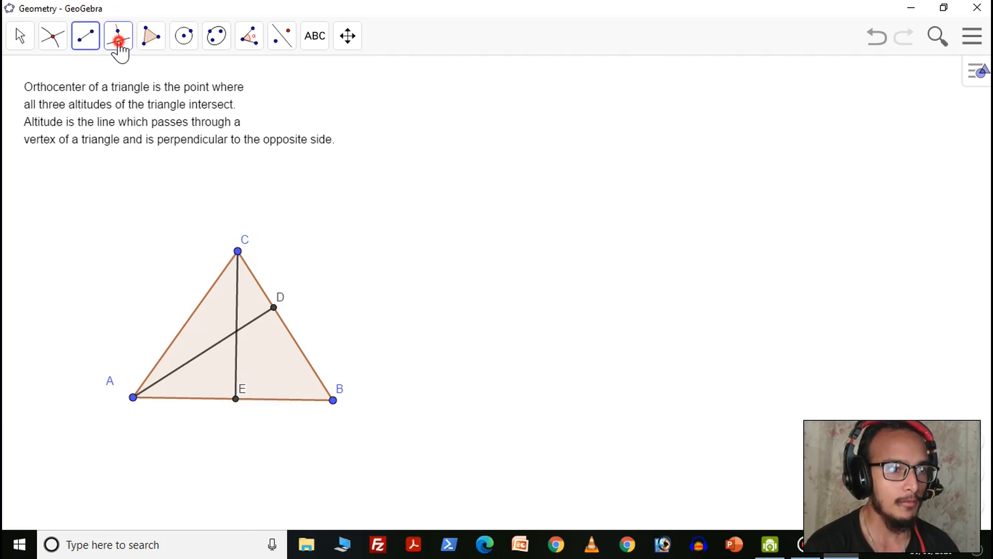
pyautogui.click(195, 313)
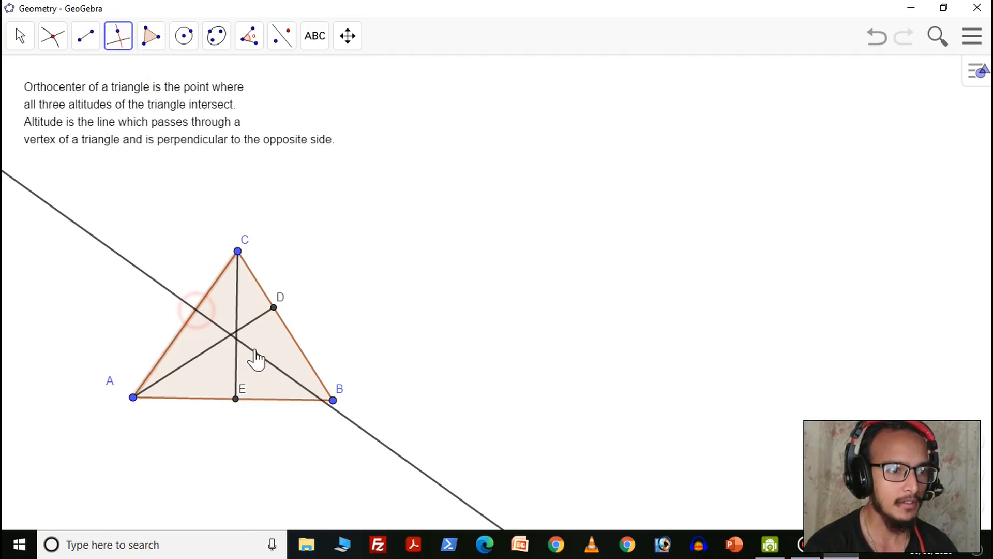
pyautogui.click(332, 400)
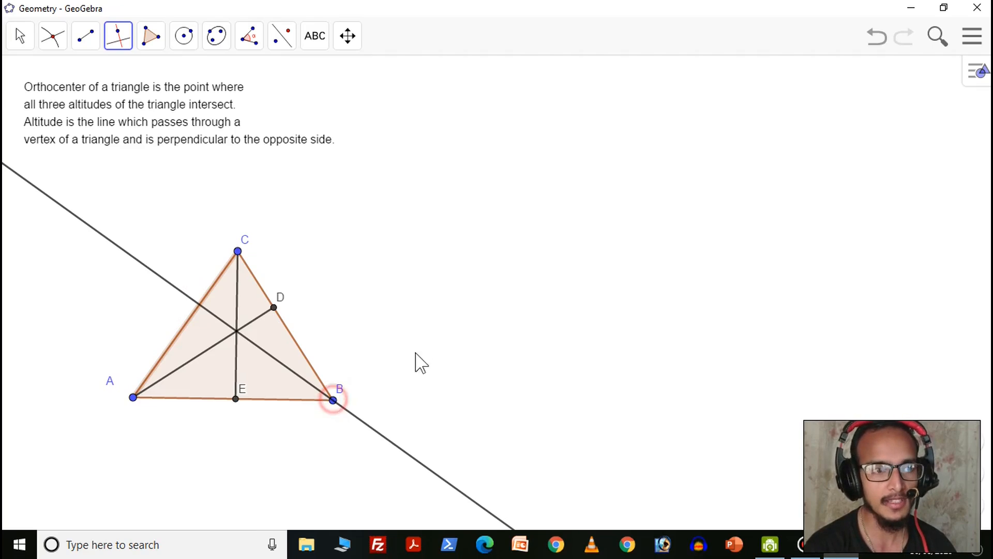
# Step: Create the intersection point of side AC and the perpendicular line through B
pyautogui.click(50, 37)
pyautogui.click(80, 170)
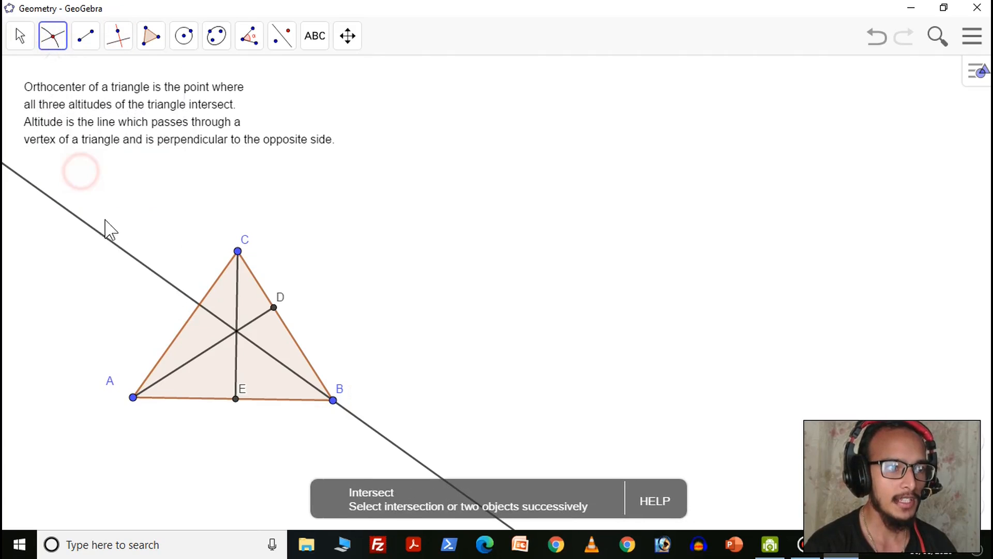